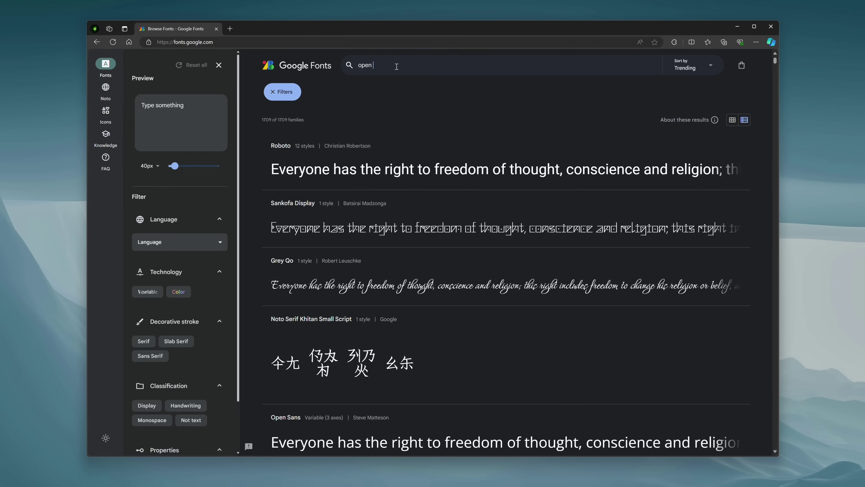
Download the Open Sans family from Google Fonts and install its variable font file.
key("Return")
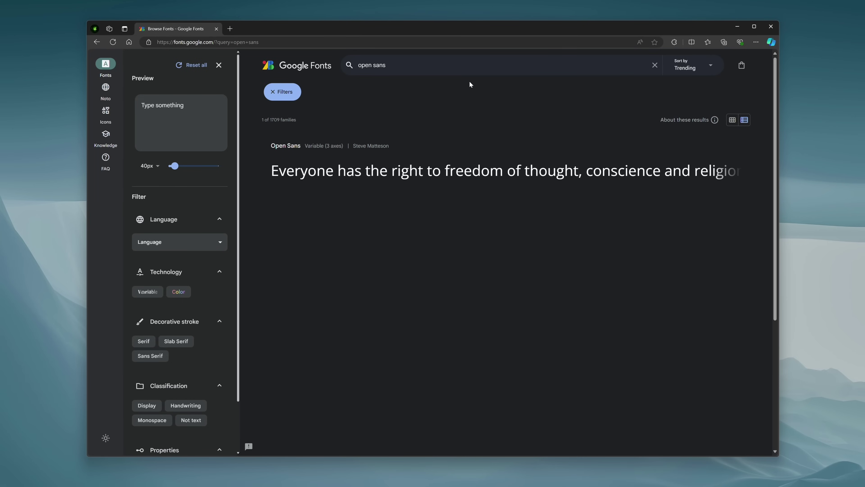
left_click(542, 179)
left_click(695, 89)
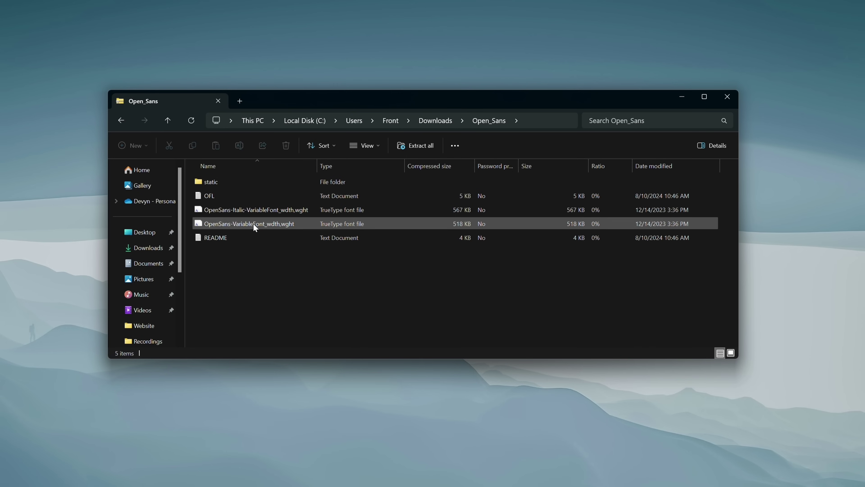
double_click(255, 227)
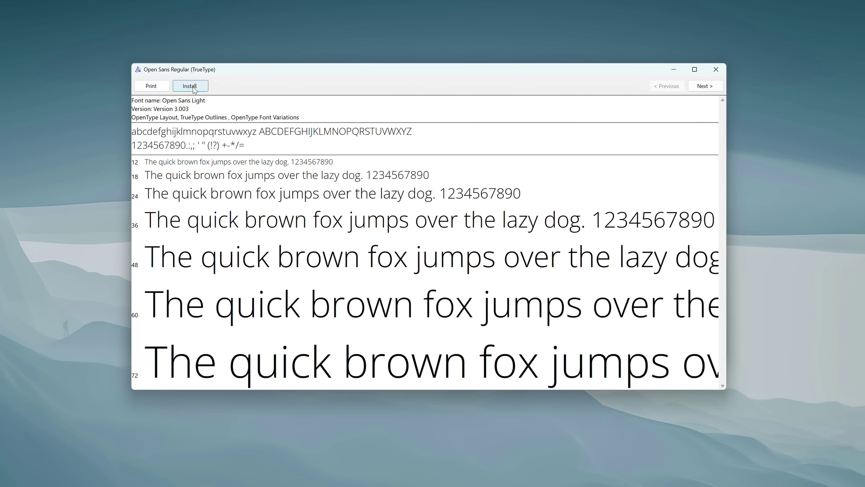
left_click(194, 89)
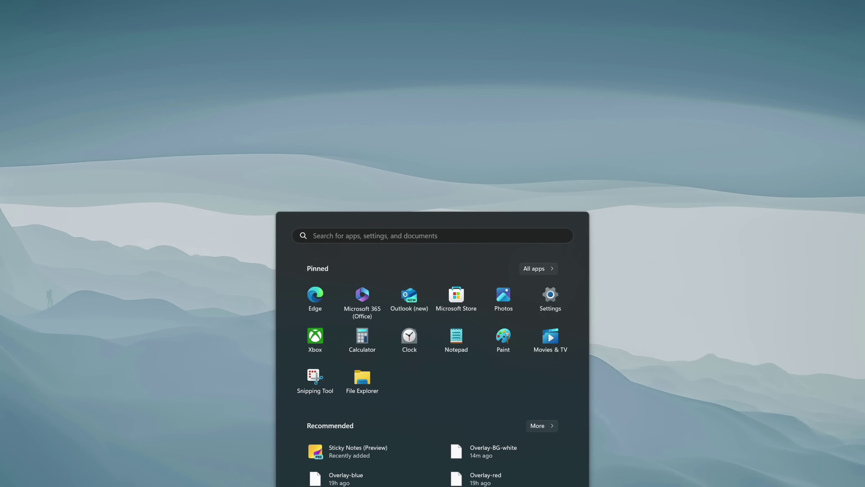
Launch MSI Afterburner from Start search, approve the permission prompt, and move its window higher.
type("msi afterburner")
key("Return")
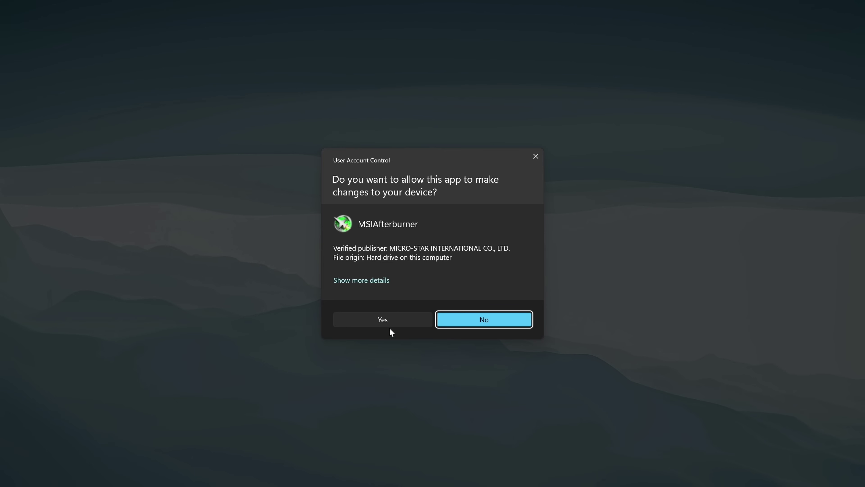
left_click(390, 324)
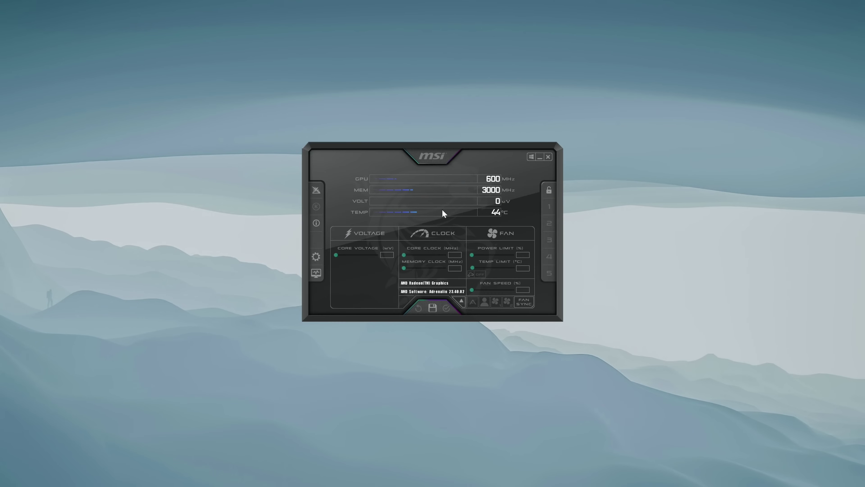
left_click_drag(438, 149, 442, 59)
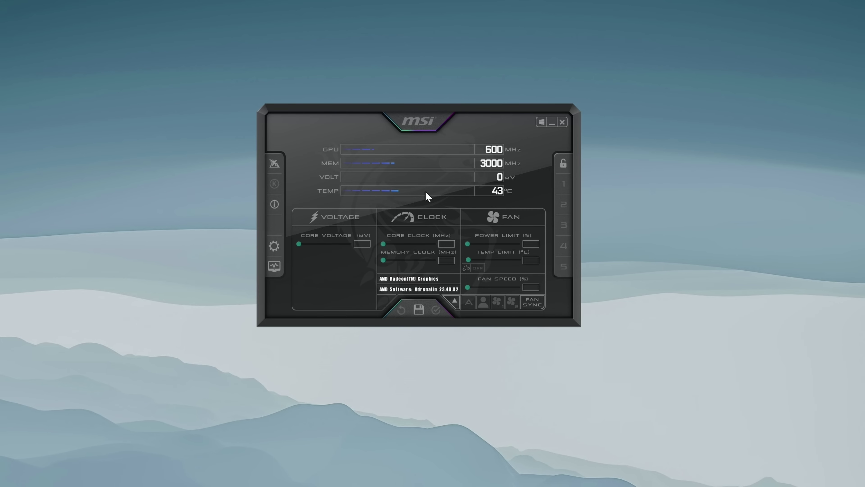
left_click(274, 248)
Review the master graphics processor list and keep GPU1 AMD Radeon(TM) Graphics selected.
left_click_drag(372, 125, 423, 66)
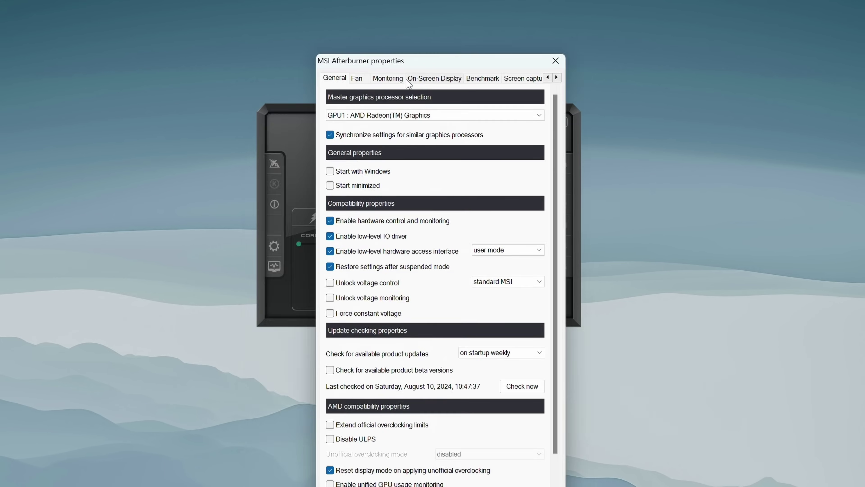
left_click(365, 120)
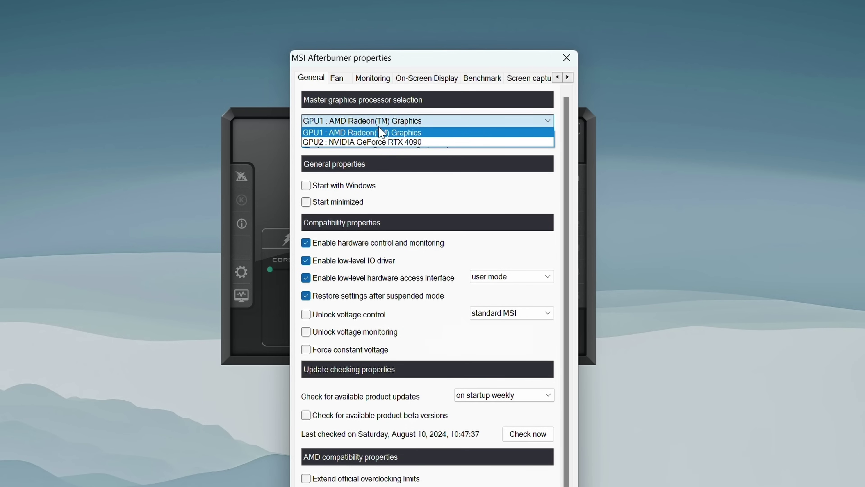
left_click(404, 63)
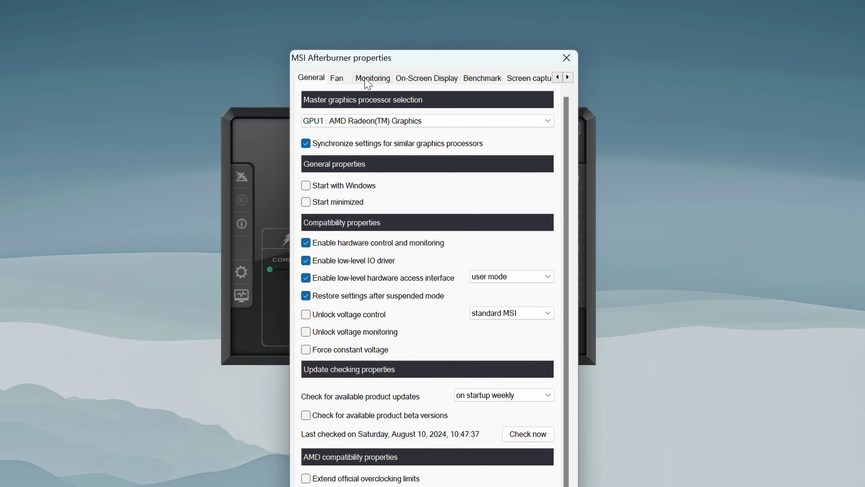
left_click(347, 121)
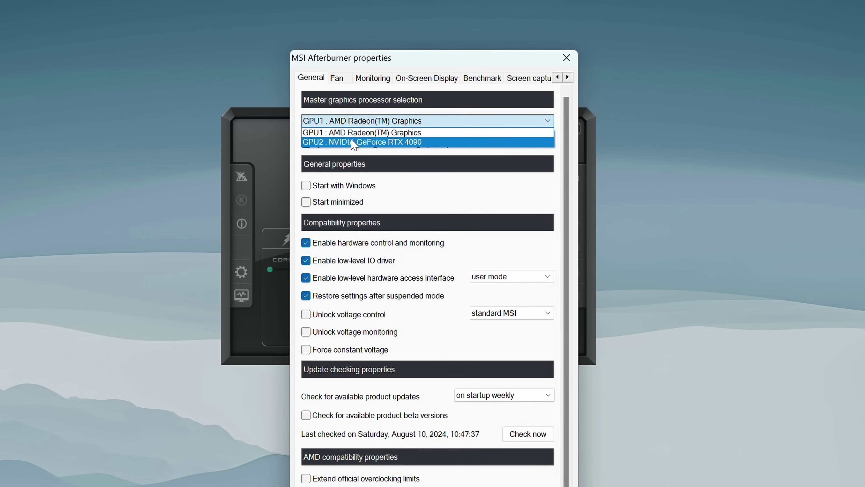
Open the Monitoring tab and scroll the active graphs list down to the Framerate entries.
left_click(389, 78)
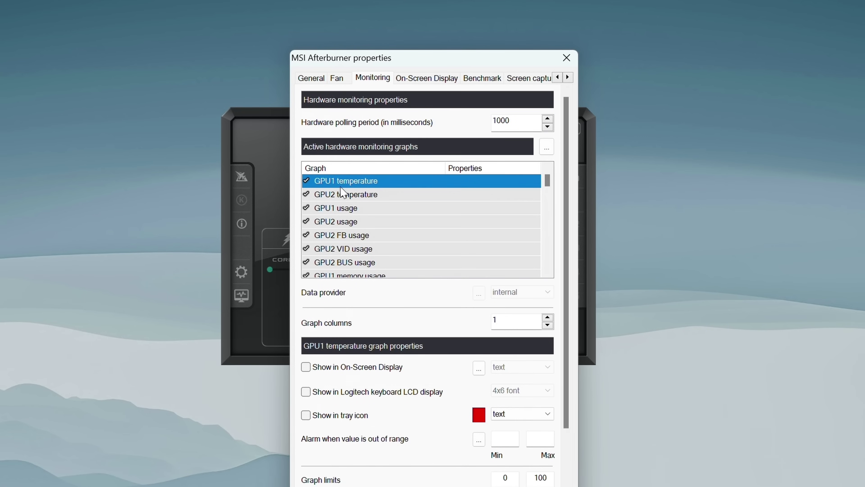
scroll(345, 187, "down", 4)
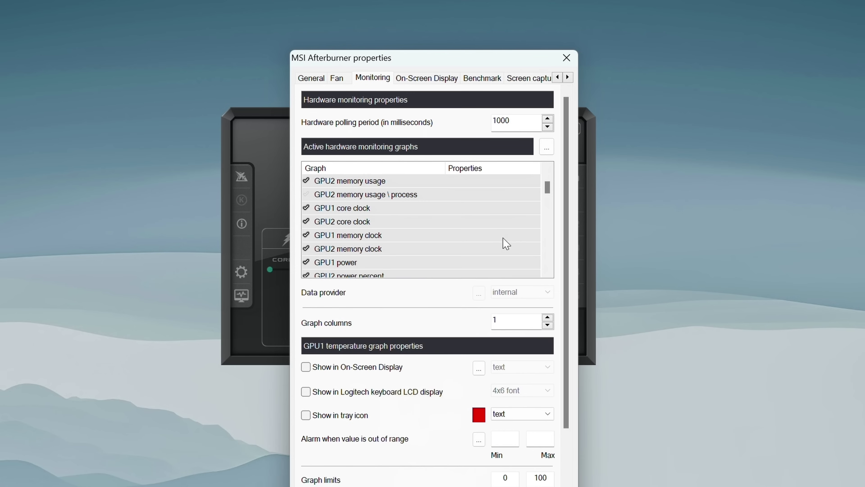
scroll(552, 251, "down", 1)
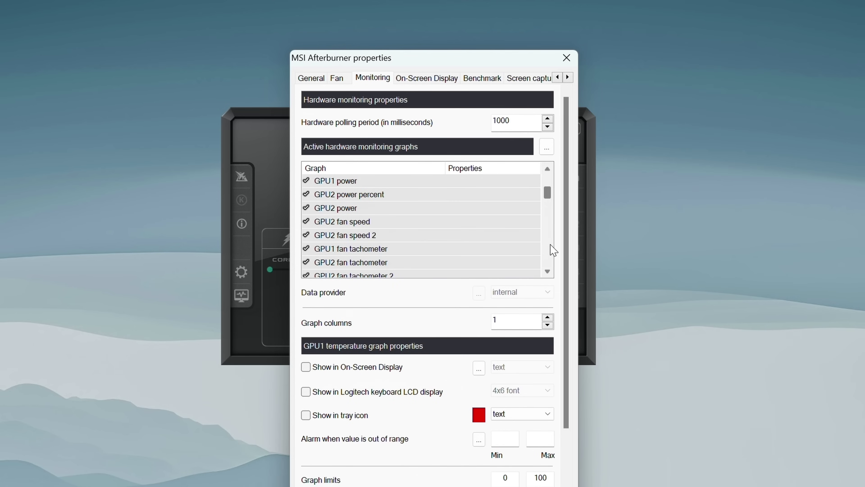
scroll(553, 251, "up", 1)
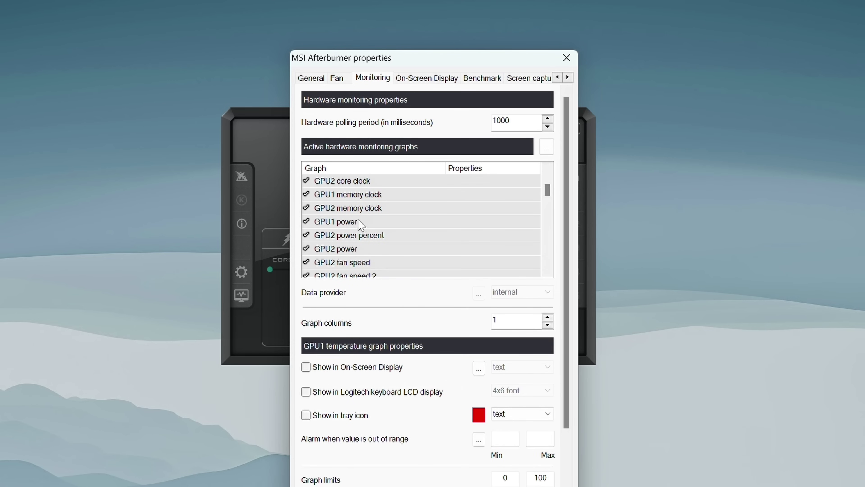
scroll(511, 235, "down", 1)
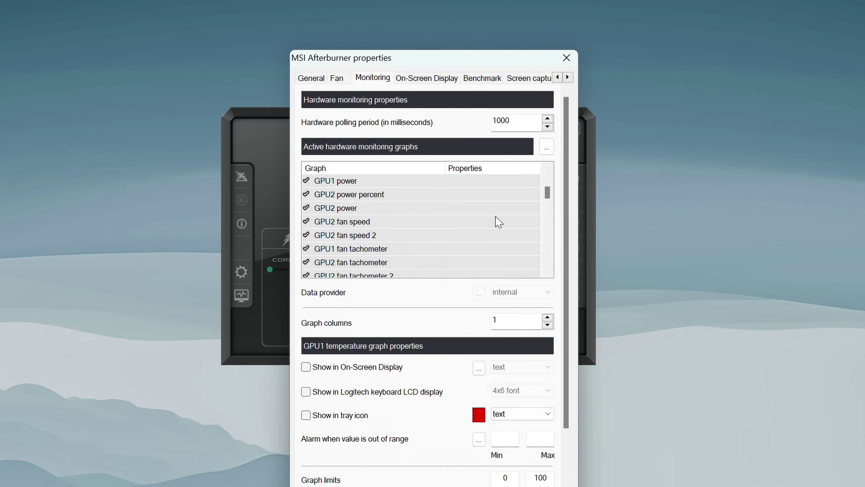
scroll(549, 232, "down", 2)
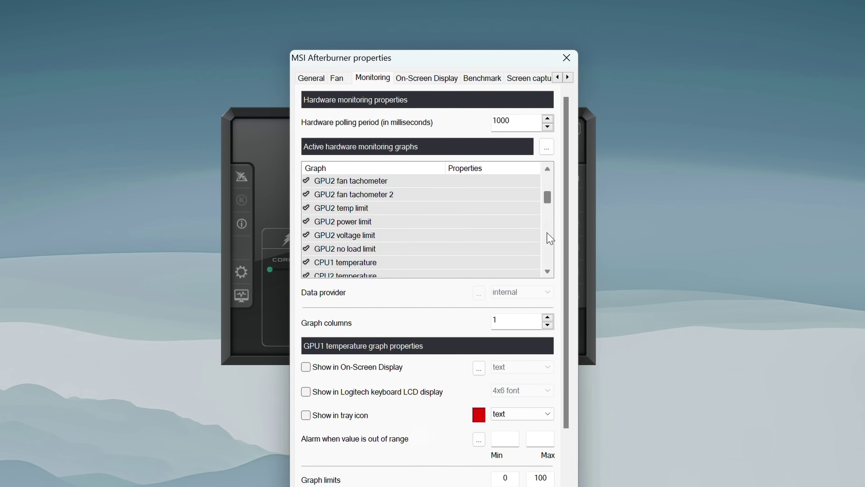
scroll(549, 235, "down", 8)
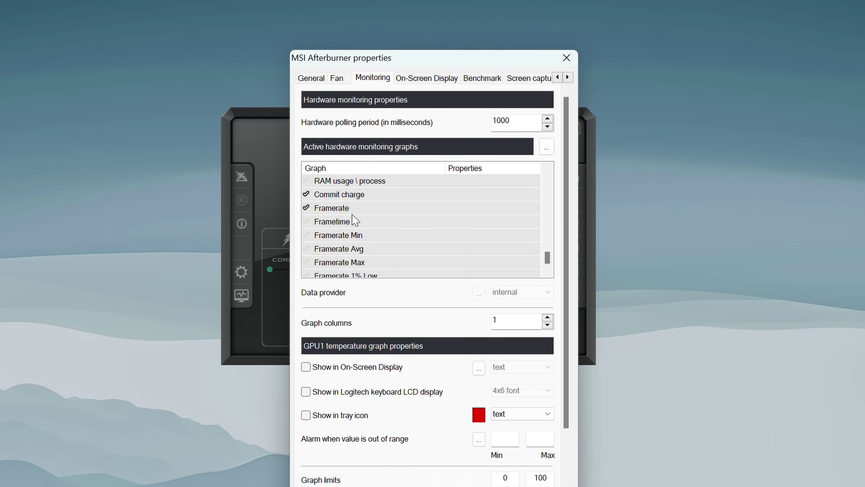
scroll(552, 246, "down", 1)
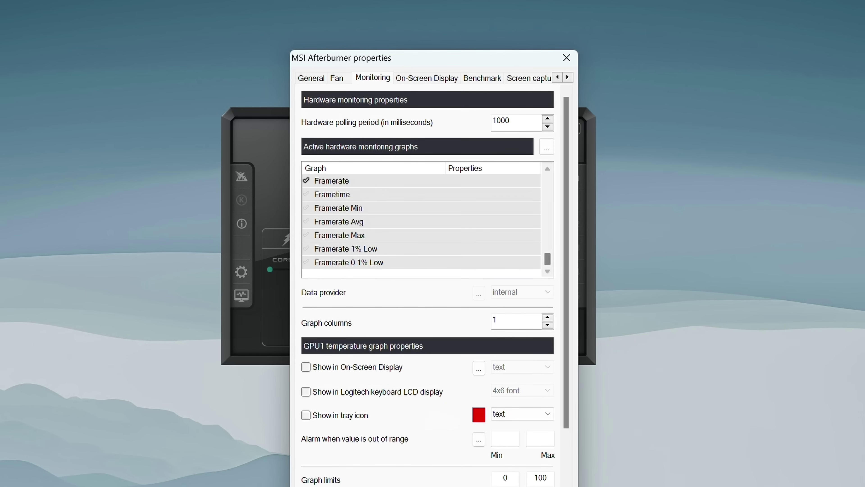
Set the Toggle On-Screen Display hotkey to 8 and bring up RivaTuner Statistics Server.
left_click(430, 77)
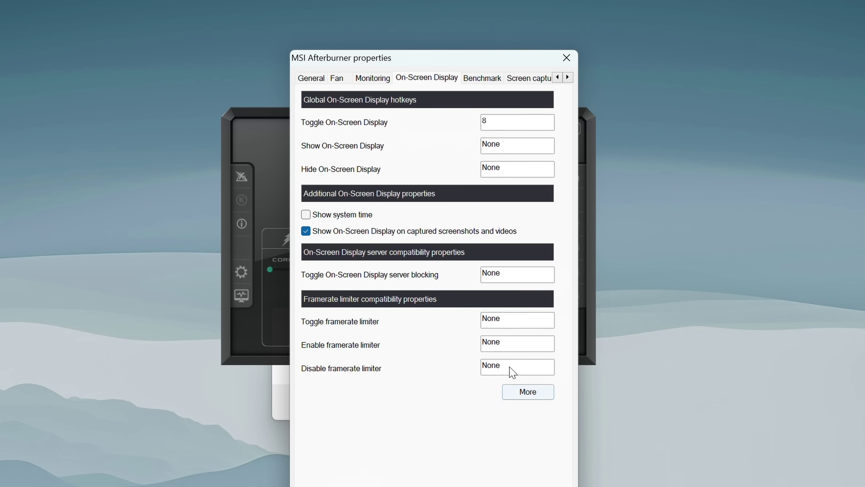
left_click(527, 395)
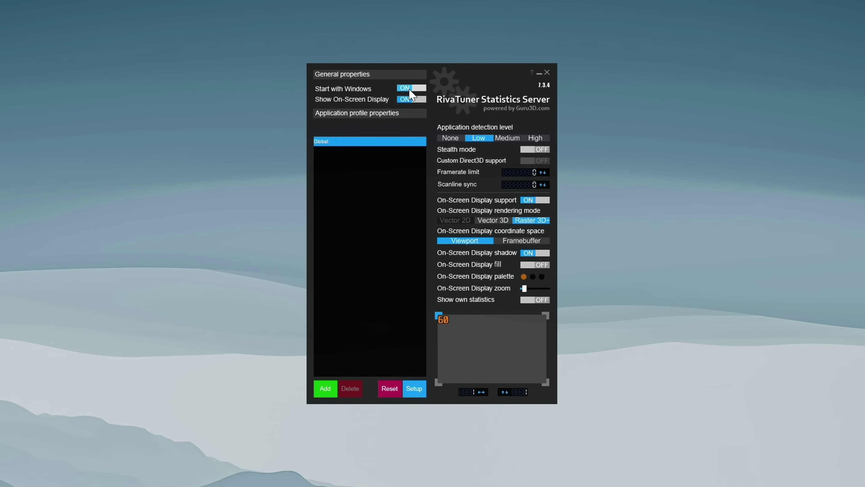
Toggle Show own statistics, then set the overlay font to Open Sans Regular.
left_click(531, 300)
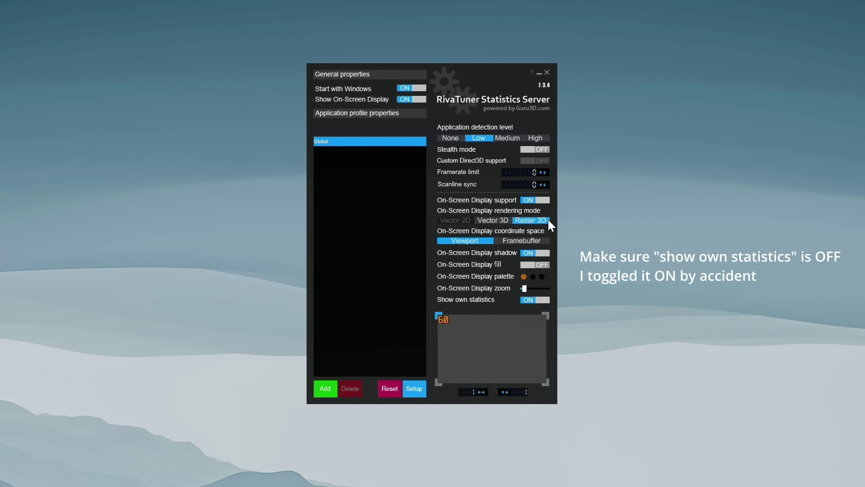
left_click(535, 300)
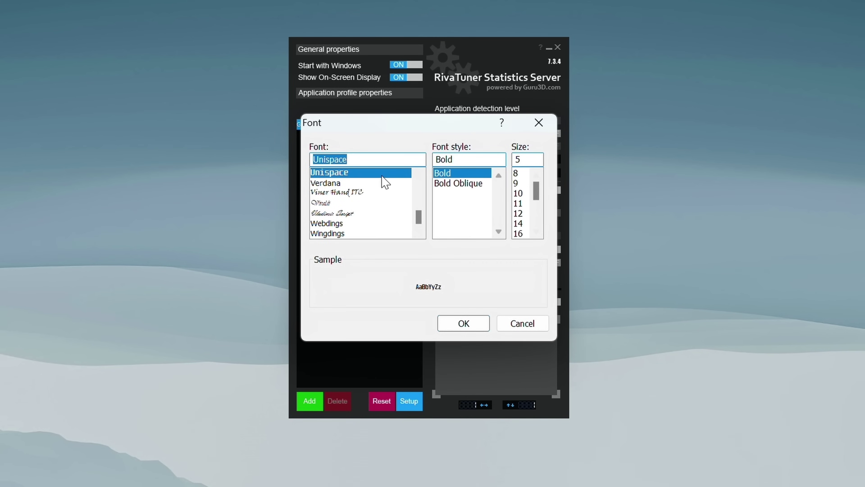
type("open")
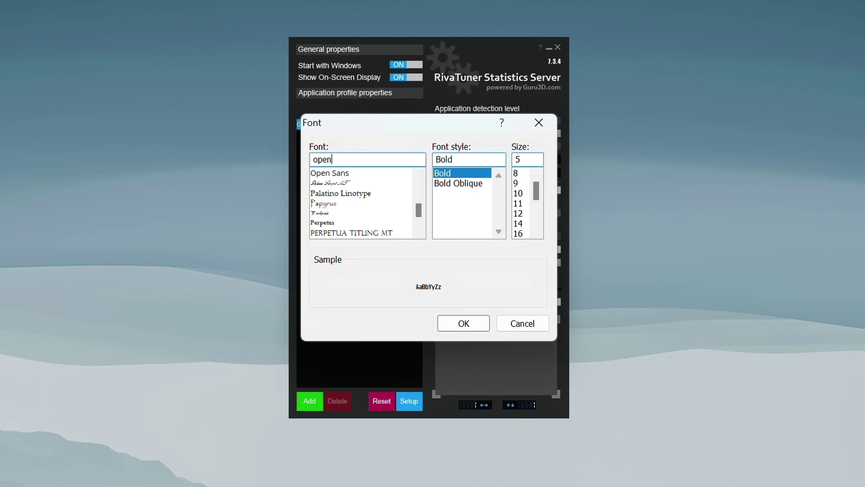
left_click(357, 173)
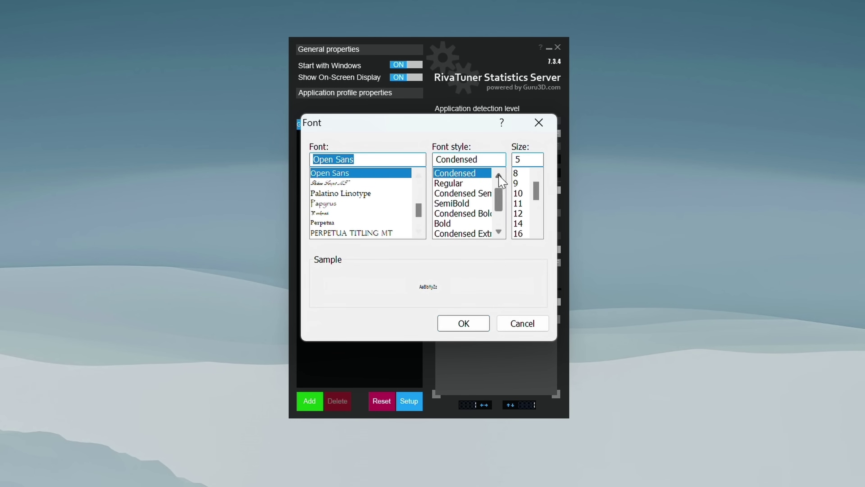
left_click(449, 184)
left_click(465, 323)
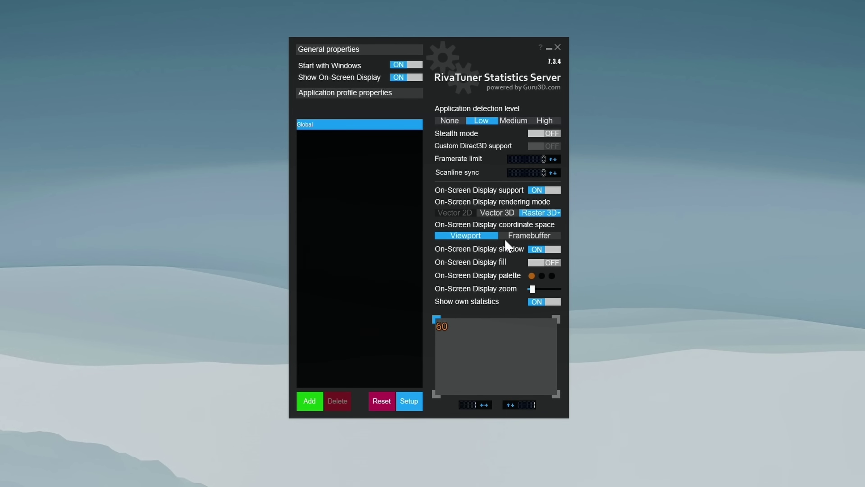
Enable the OverlayEditor.dll plugin on the Setup Plugins tab.
left_click(410, 402)
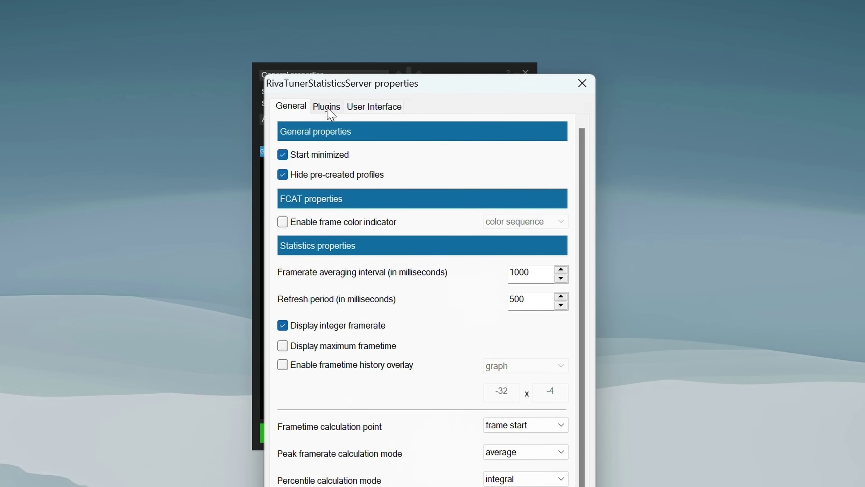
left_click(328, 109)
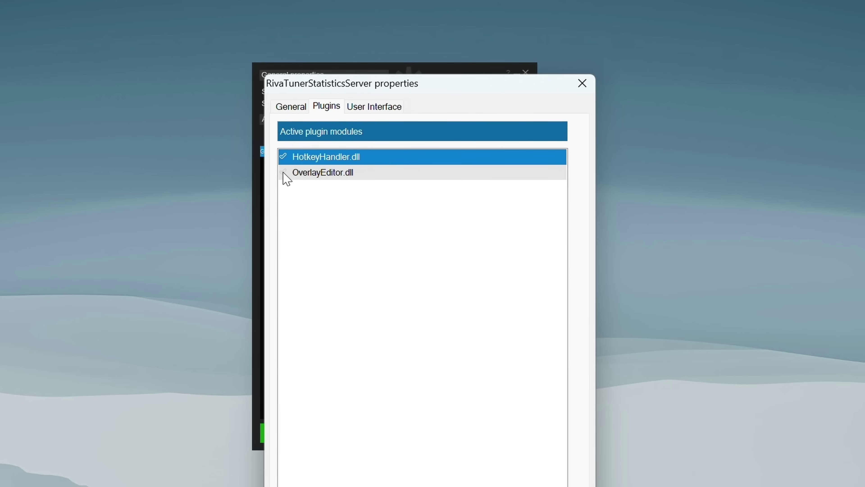
left_click(338, 177)
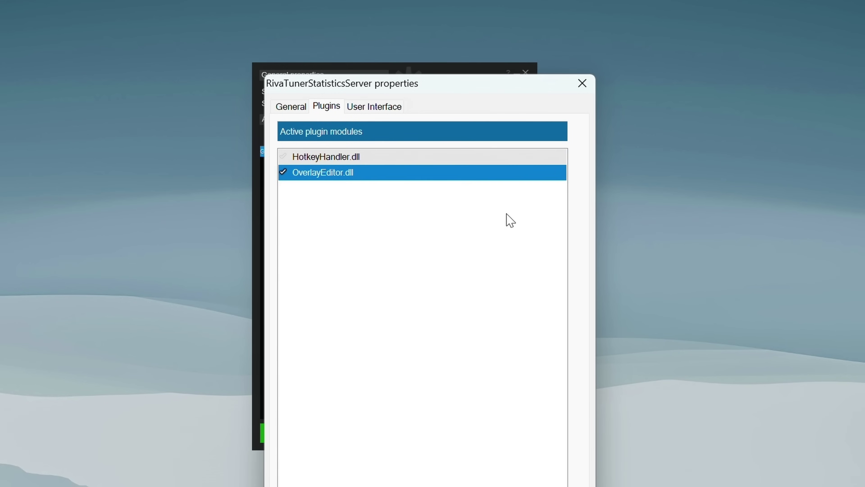
Launch the Overlay editor plugin, then reposition and widen its window.
double_click(343, 173)
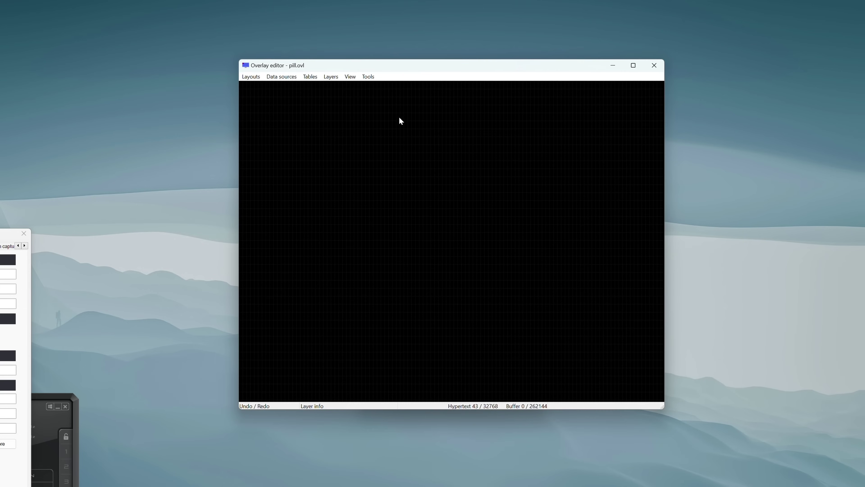
left_click_drag(408, 71, 331, 64)
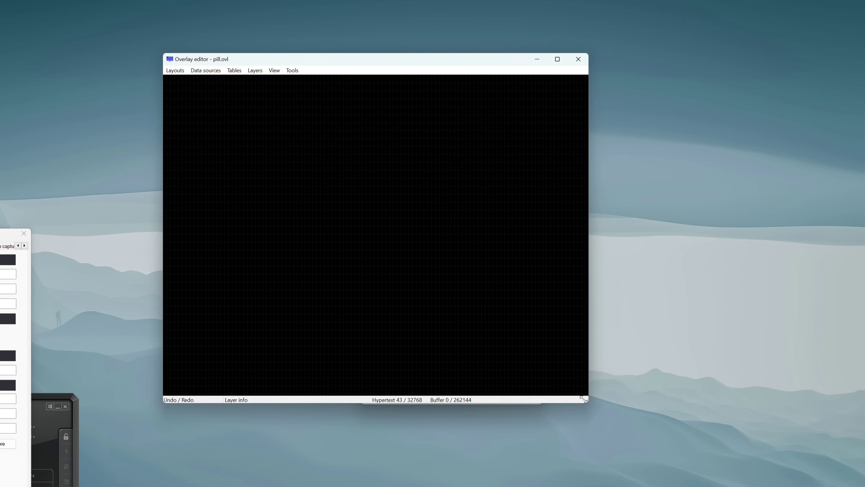
left_click_drag(583, 399, 689, 399)
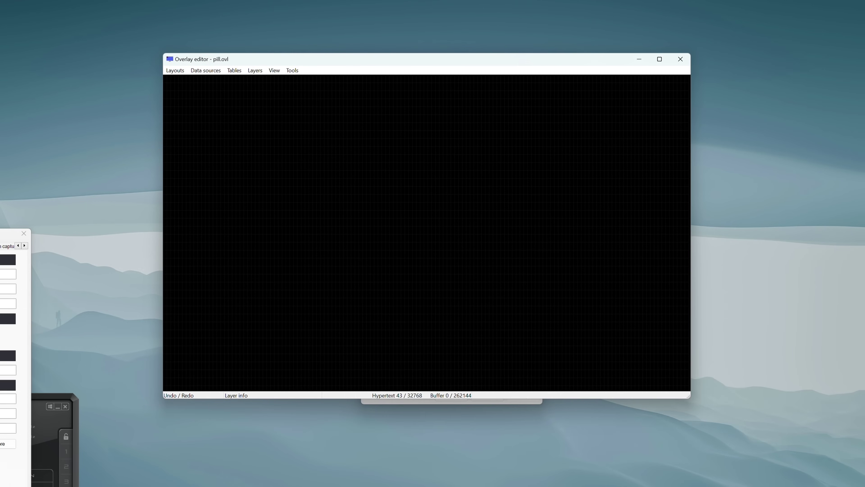
mouse_move(510, 62)
left_mouse_down()
mouse_move(520, 71)
mouse_move(502, 69)
left_mouse_up()
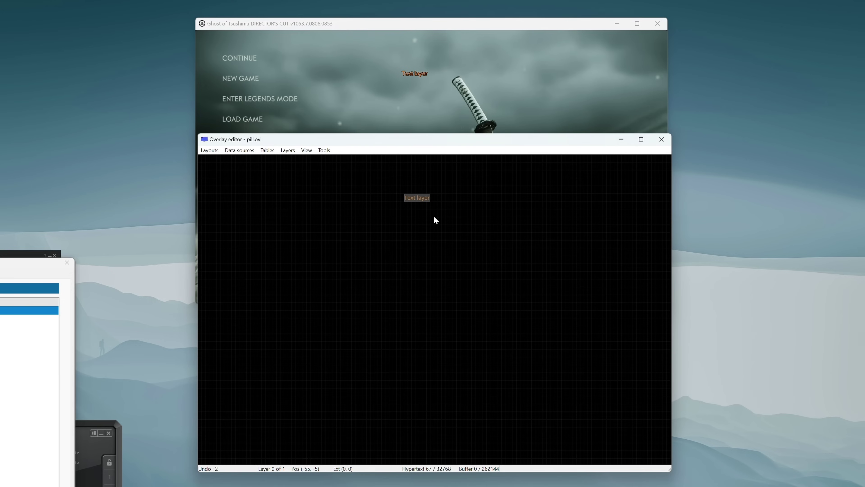
Select the Text layer and nudge it about 40 px to the right.
left_click(420, 201)
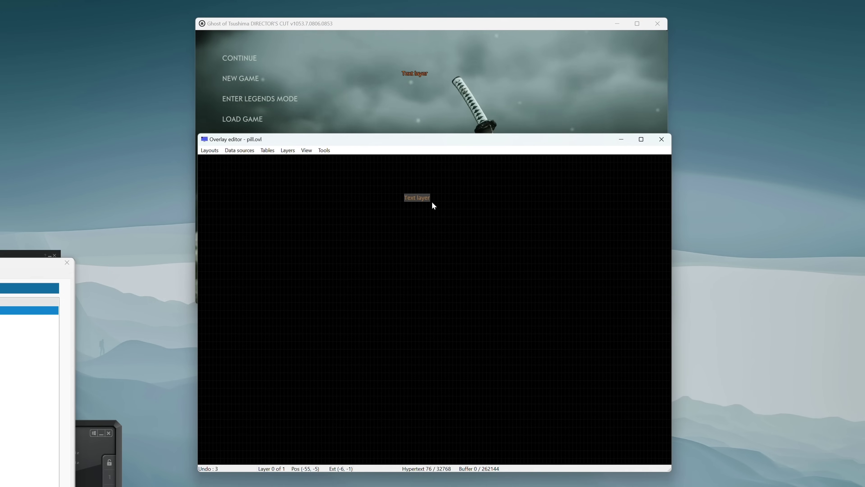
mouse_move(424, 200)
left_mouse_down()
mouse_move(438, 219)
mouse_move(379, 186)
mouse_move(439, 213)
mouse_move(400, 209)
mouse_move(450, 203)
mouse_move(437, 191)
mouse_move(419, 194)
left_mouse_up()
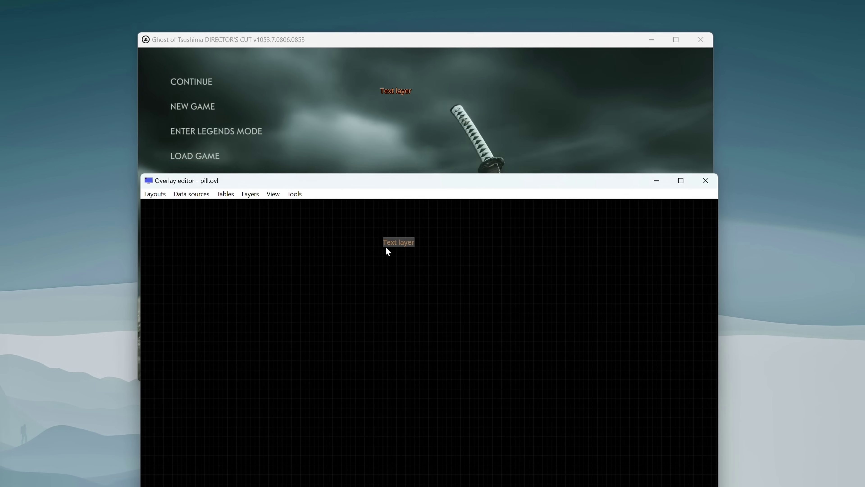
left_click_drag(394, 245, 376, 246)
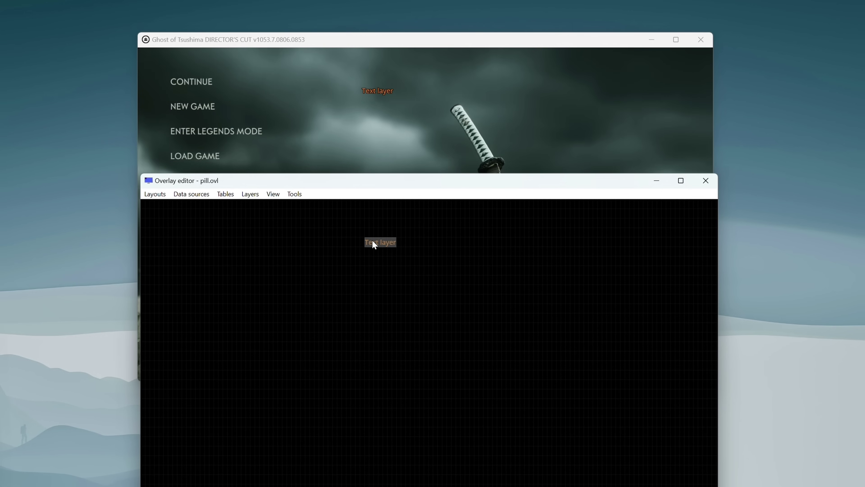
Add MSI Afterburner's Framerate sensor as a new overlay data source.
left_click(195, 196)
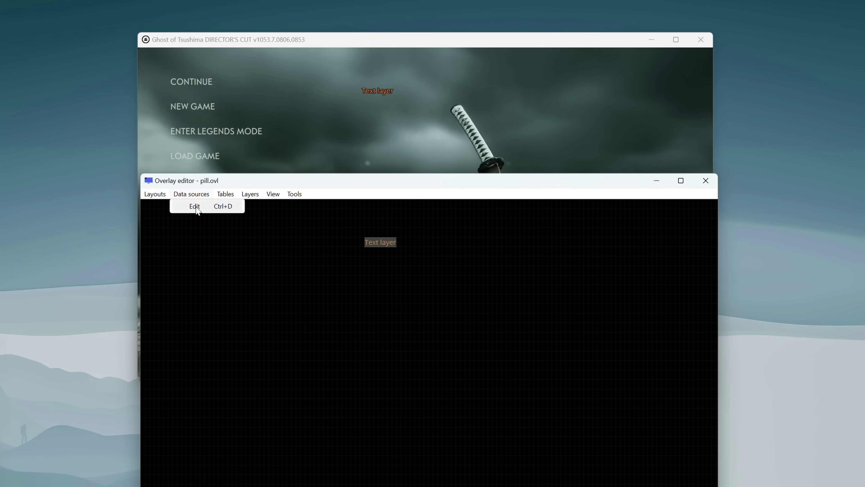
left_click(197, 206)
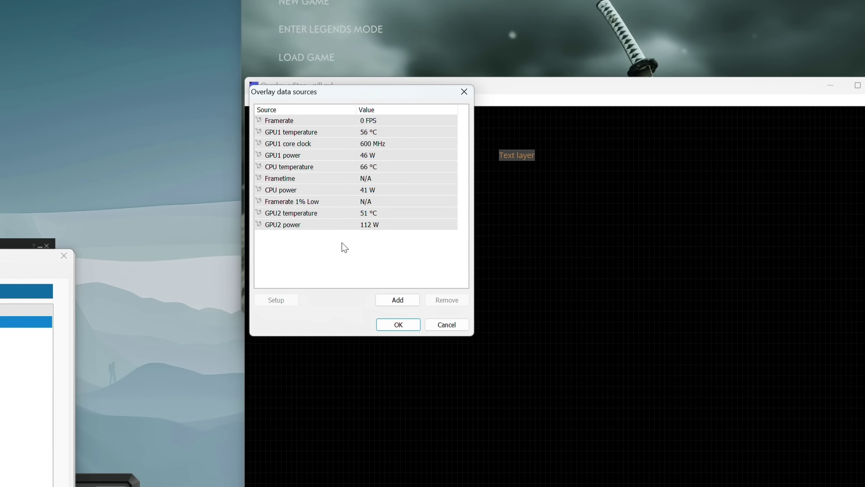
left_click(401, 301)
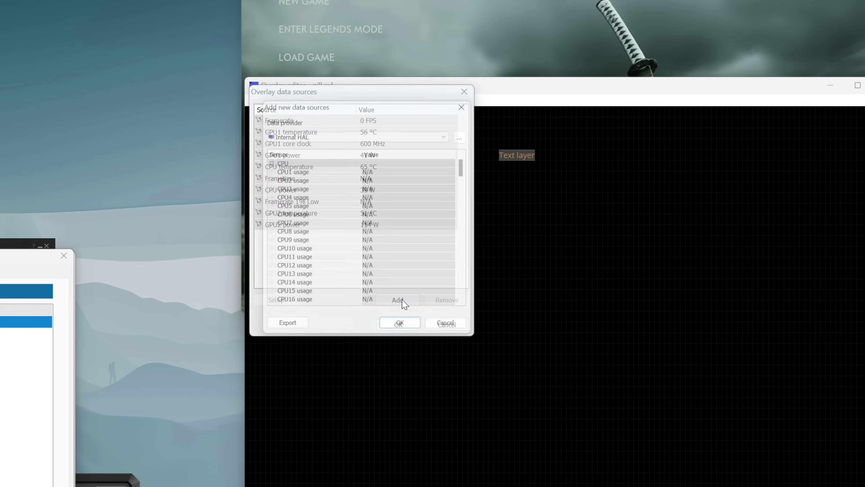
left_click(409, 133)
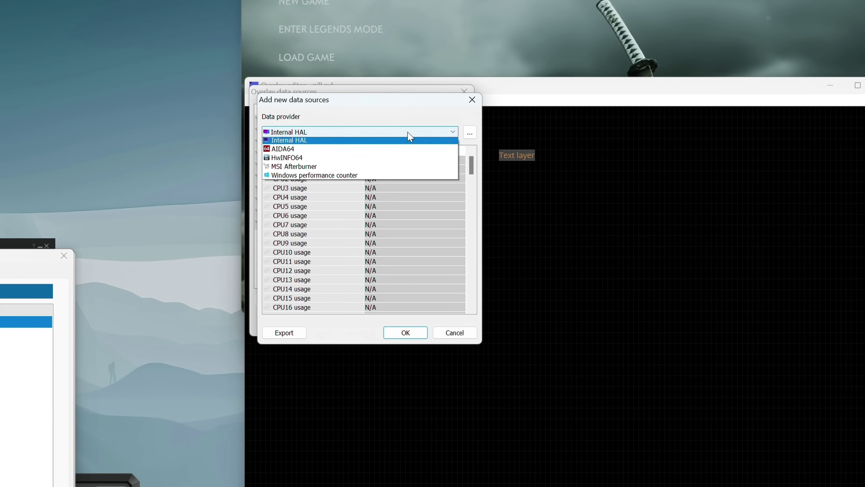
left_click(295, 168)
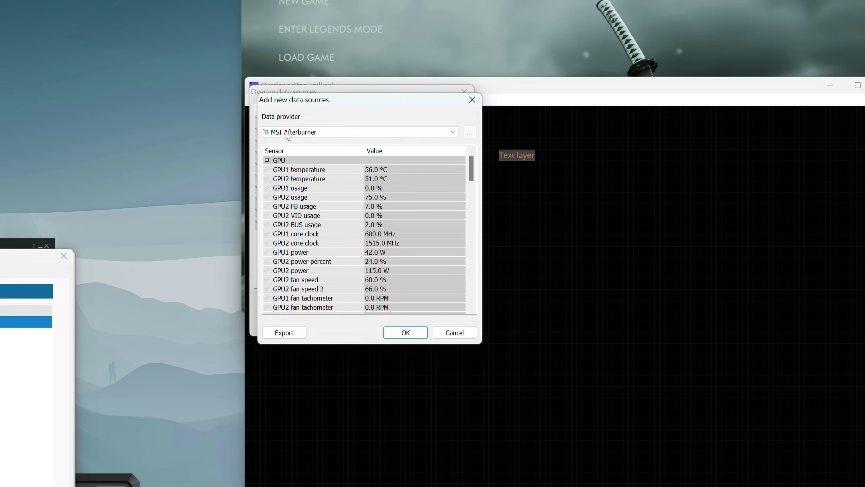
scroll(467, 177, "down", 15)
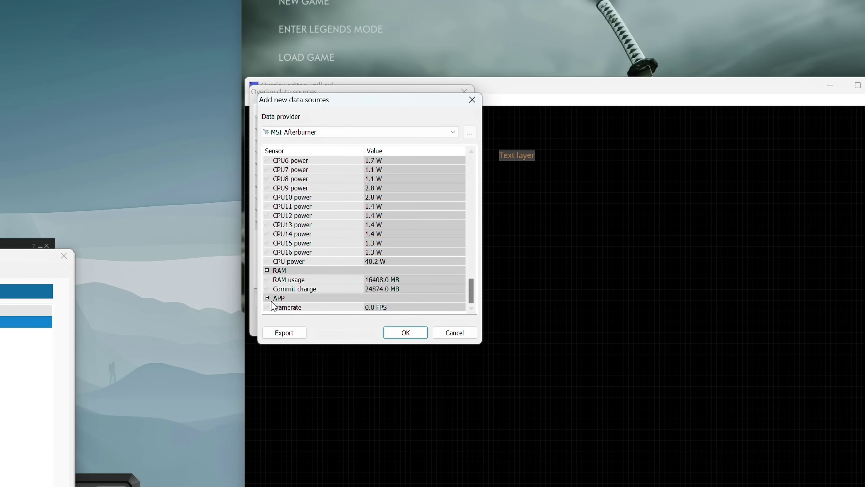
left_click(267, 307)
left_click(410, 335)
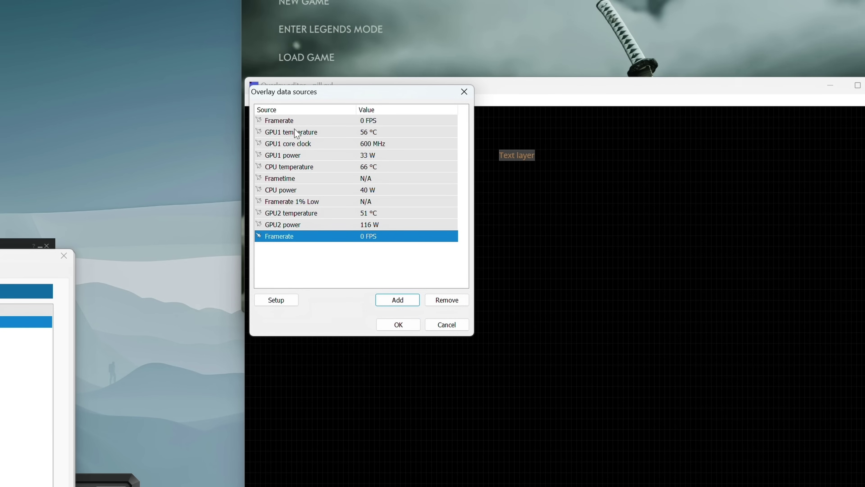
left_click(403, 325)
Remove the old Text layer, add a new one on the canvas, and open its properties.
left_click(369, 100)
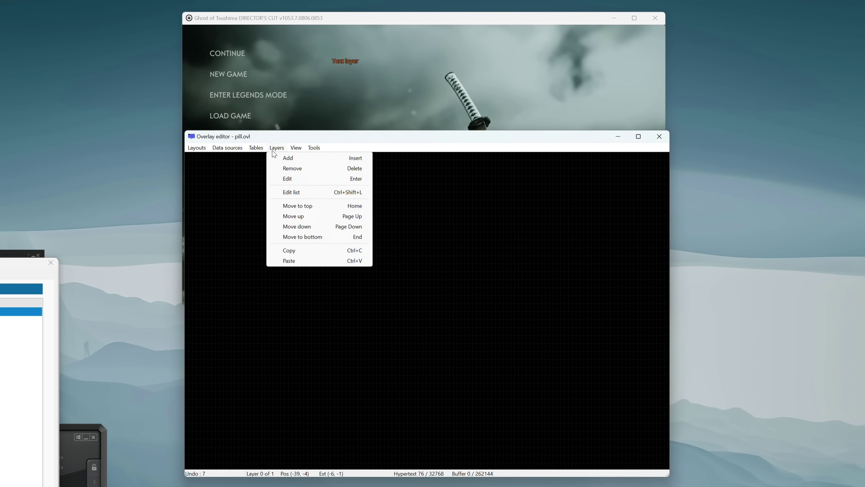
left_click(390, 128)
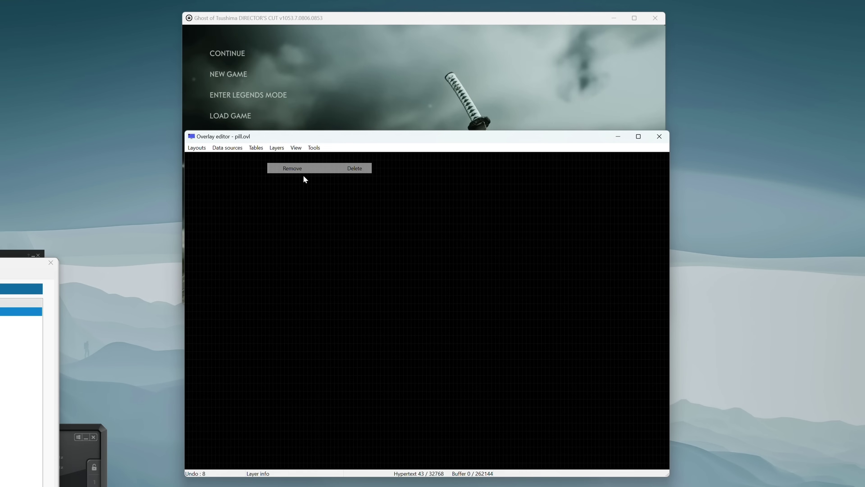
left_click(277, 147)
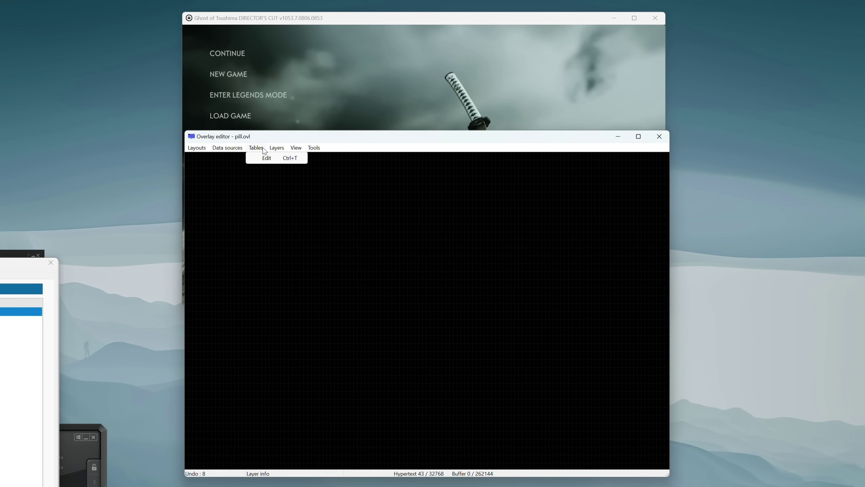
left_click(288, 158)
left_click_drag(202, 157, 319, 196)
double_click(319, 196)
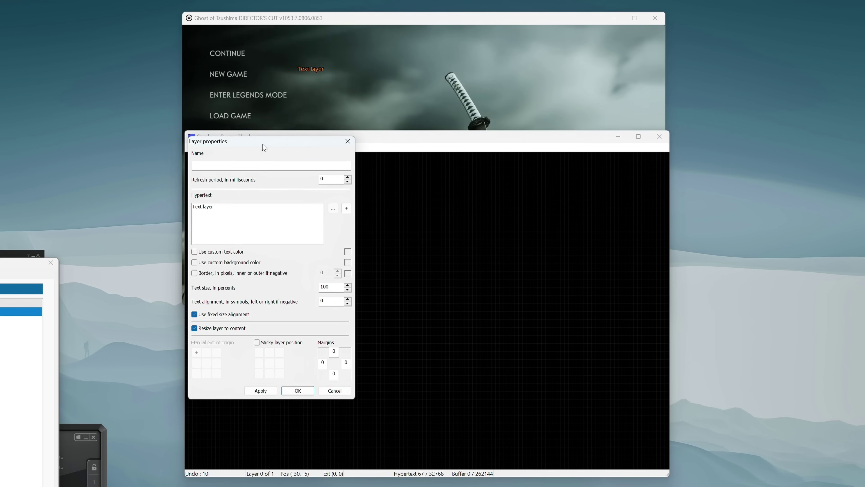
Replace the placeholder hypertext with the current GPU2 temperature macro.
left_click_drag(265, 145, 307, 144)
left_click_drag(270, 209, 218, 206)
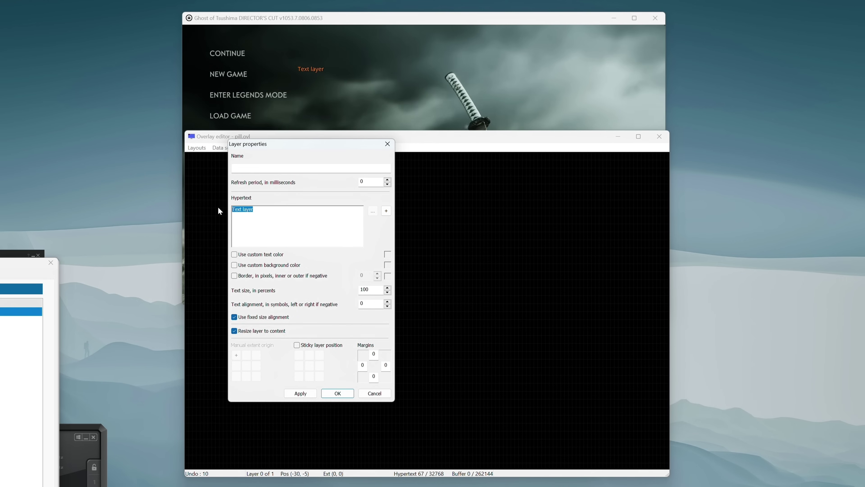
key("BackSpace")
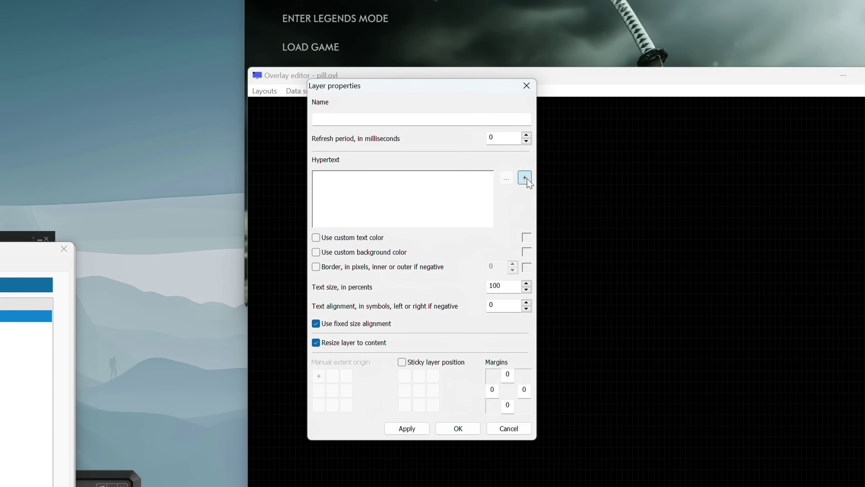
left_click(385, 211)
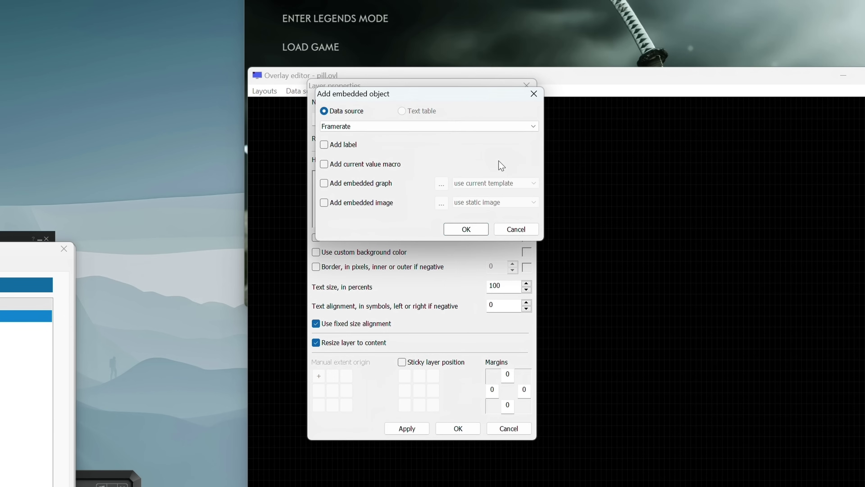
left_click(278, 176)
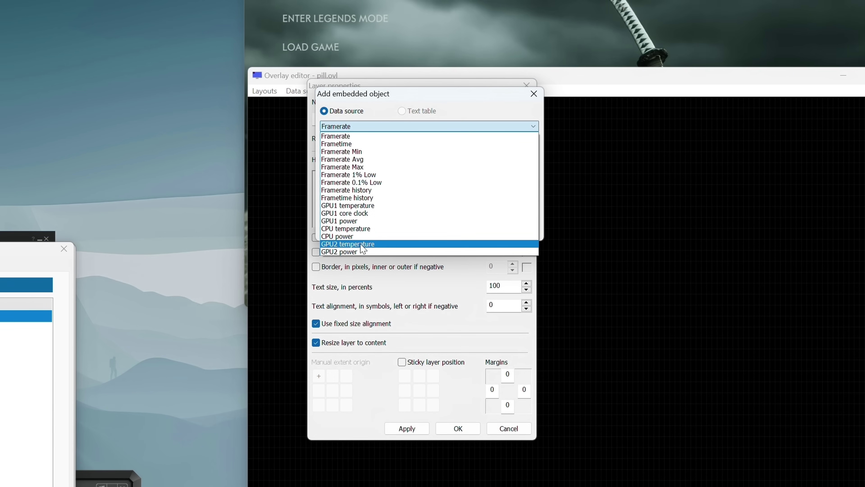
left_click(339, 243)
left_click(324, 164)
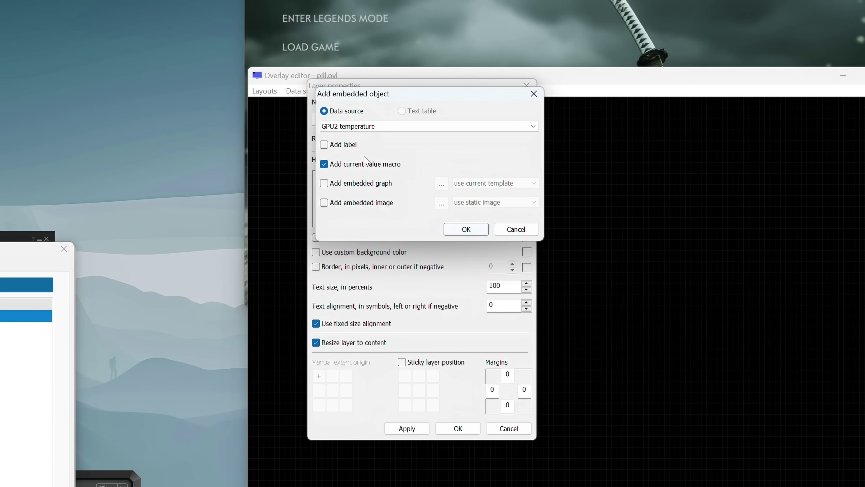
left_click(466, 229)
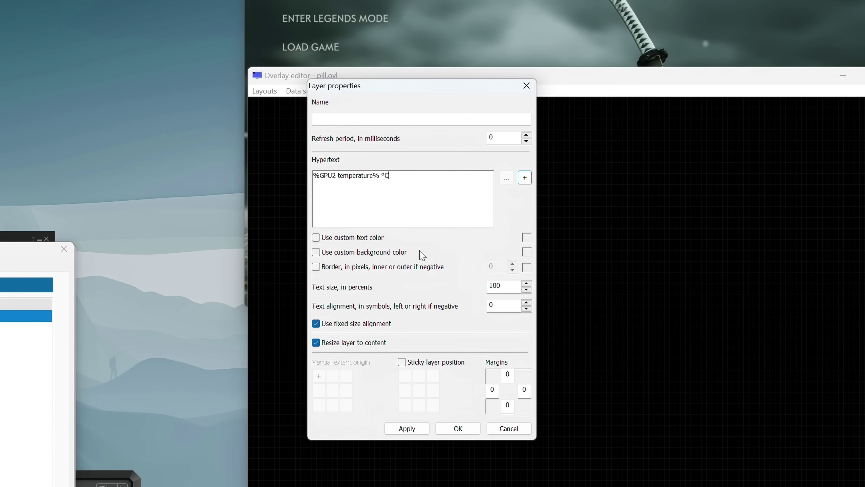
Wrap °C in <S> tags and enable a custom text colour for the layer.
left_click_drag(380, 175, 402, 178)
left_click(415, 184)
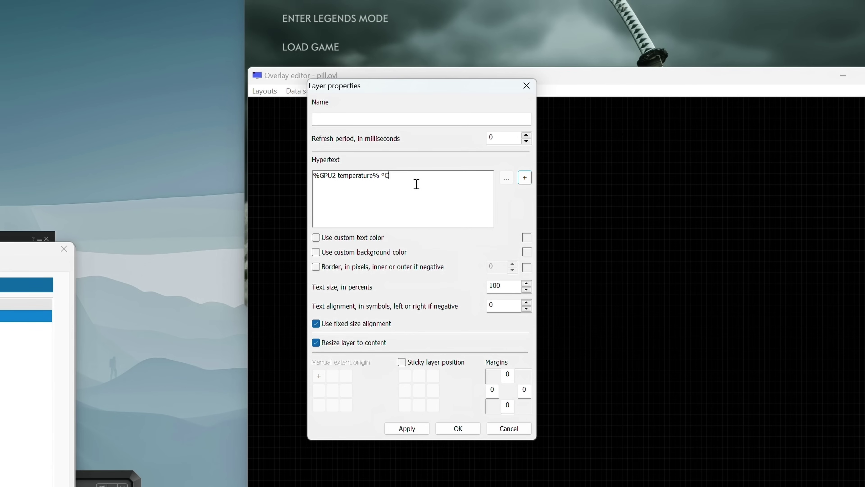
left_click(382, 176)
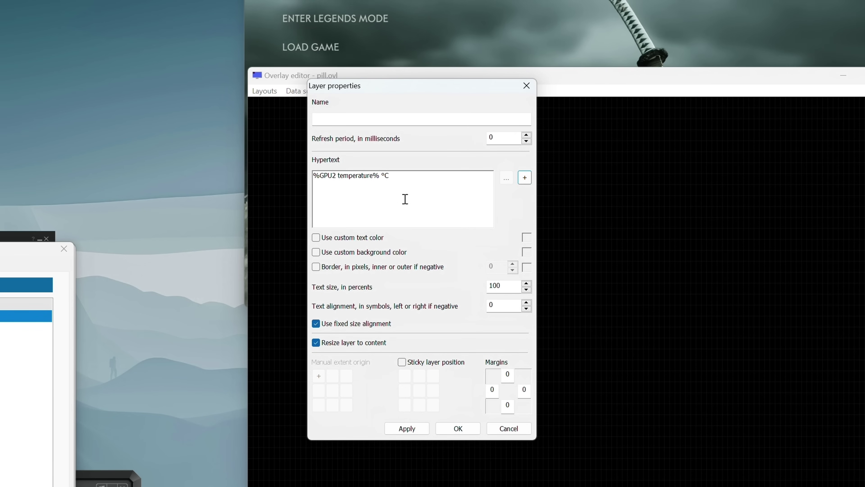
type("<S>")
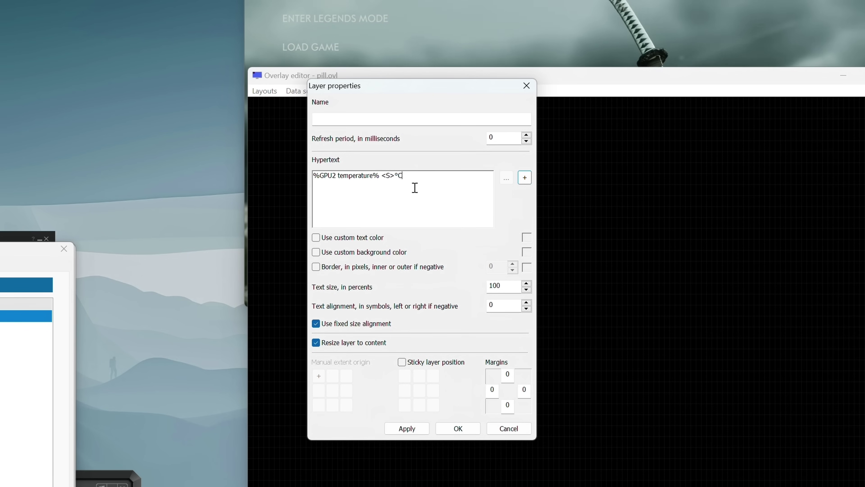
type("<S>")
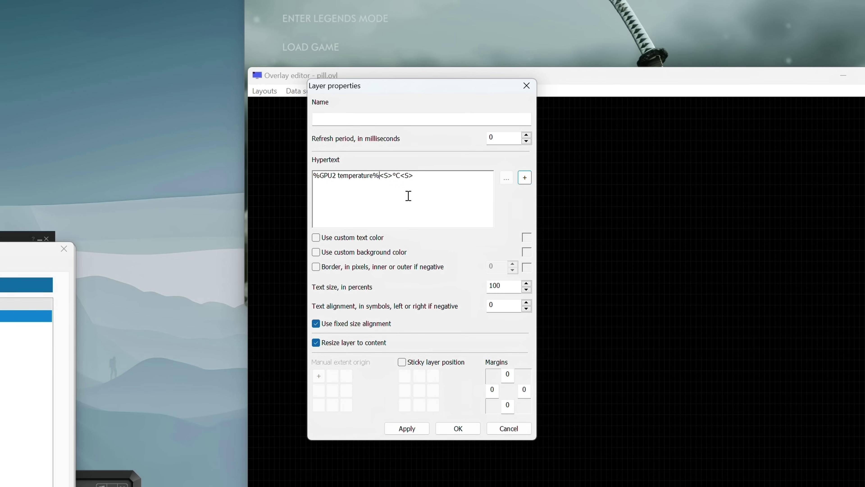
left_click(316, 238)
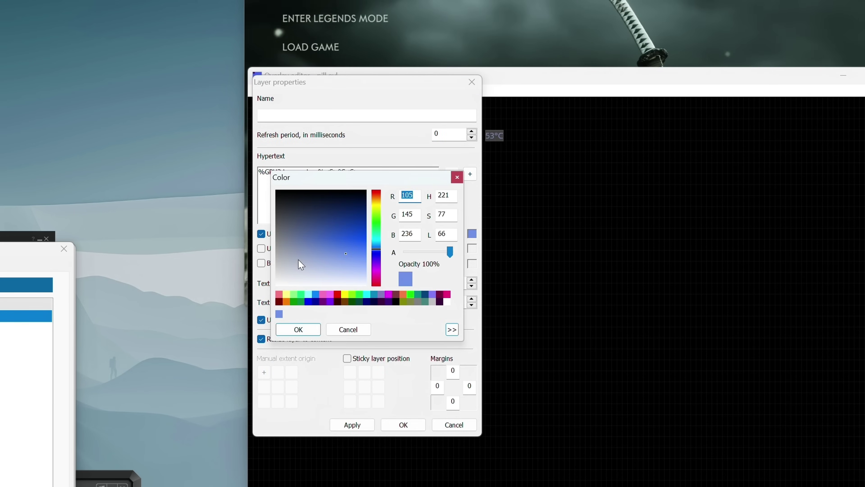
Set a readout layer's text colour to white and give the framerate text a custom colour.
left_click_drag(299, 265, 273, 290)
left_click(298, 330)
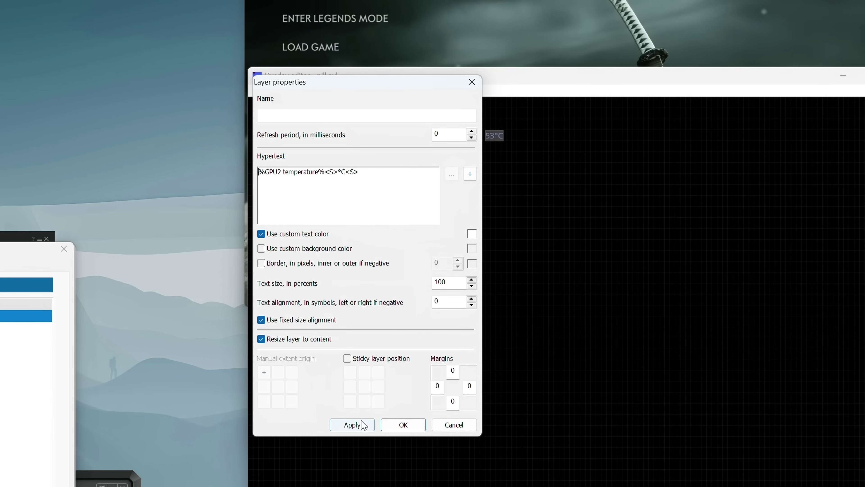
left_click(403, 424)
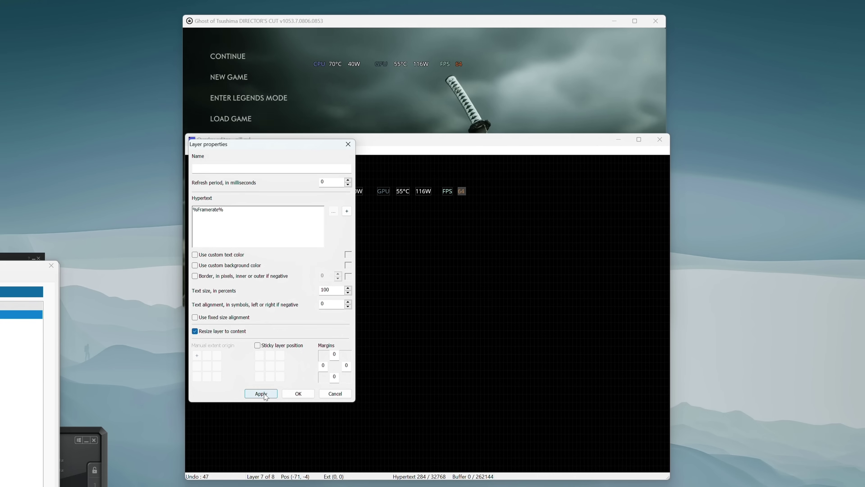
left_click(195, 254)
left_click(348, 254)
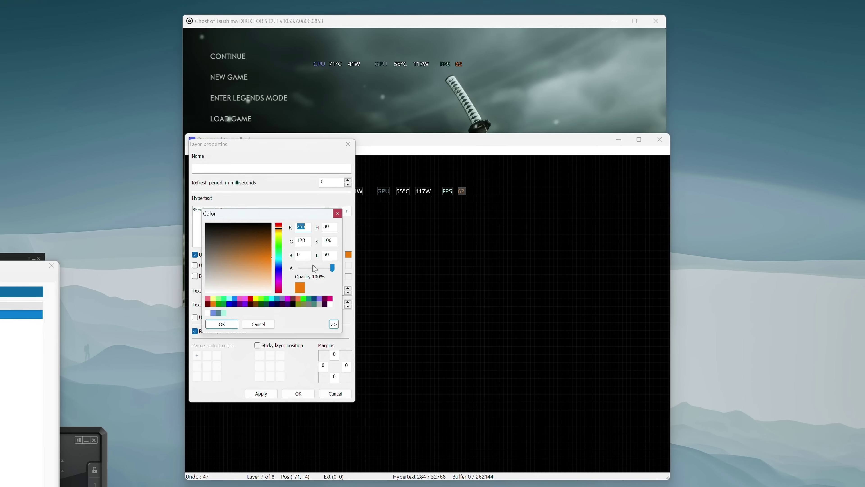
left_click(221, 323)
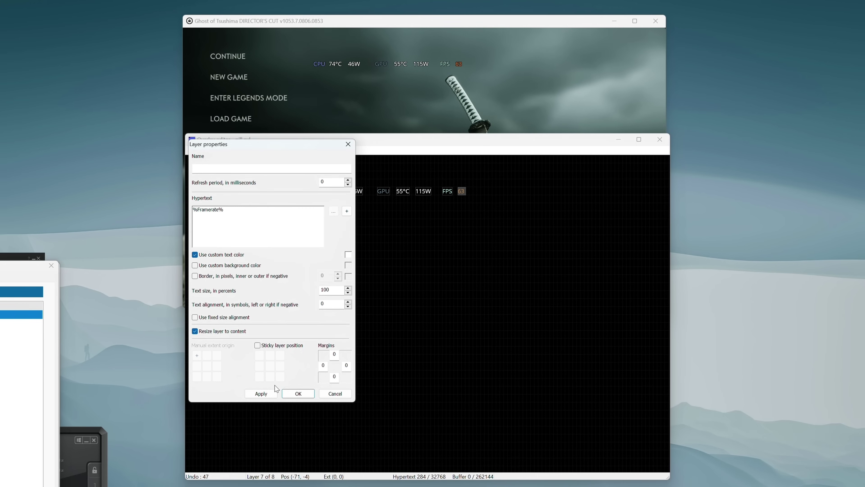
left_click(298, 393)
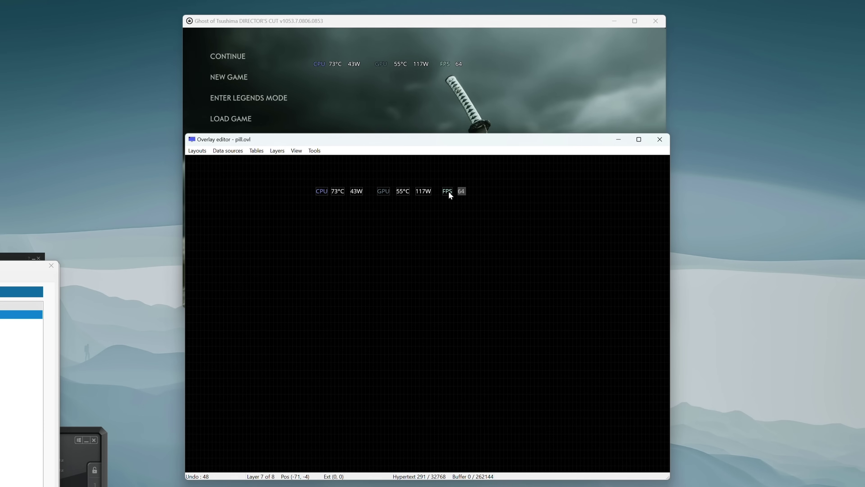
Shift all nine overlay items right, then slide the GPU and FPS readouts left to close gaps.
left_click_drag(284, 172, 365, 209)
key("ctrl+a")
left_click_drag(462, 190, 507, 189)
left_click(410, 234)
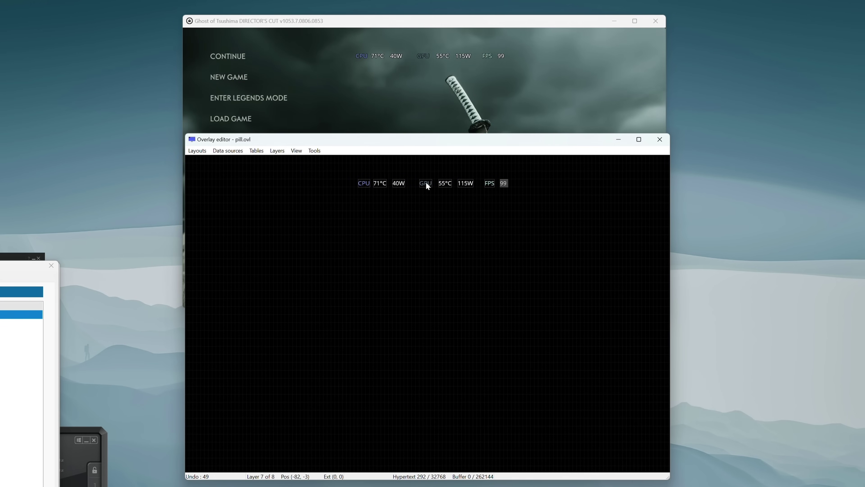
left_click_drag(425, 183, 458, 183)
left_click_drag(490, 183, 478, 183)
left_click_drag(505, 183, 492, 183)
Add a new empty text layer with an opaque white custom background colour and select it.
left_click(276, 150)
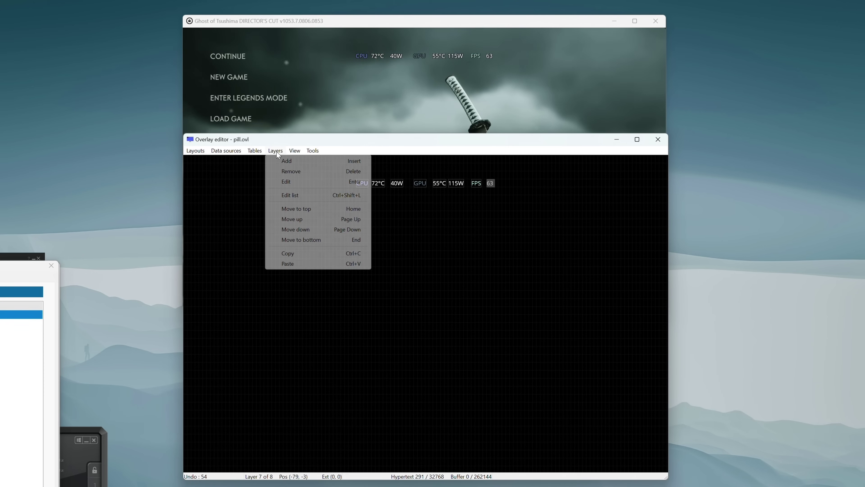
left_click(286, 161)
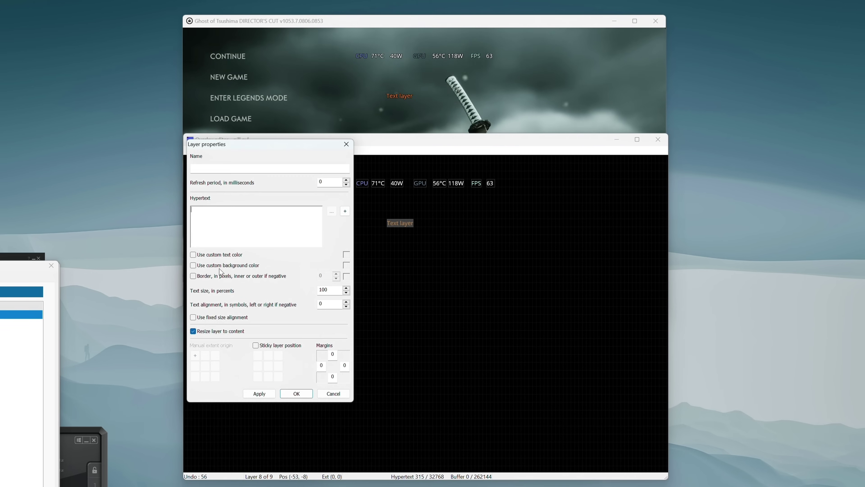
left_click(235, 265)
left_click(347, 265)
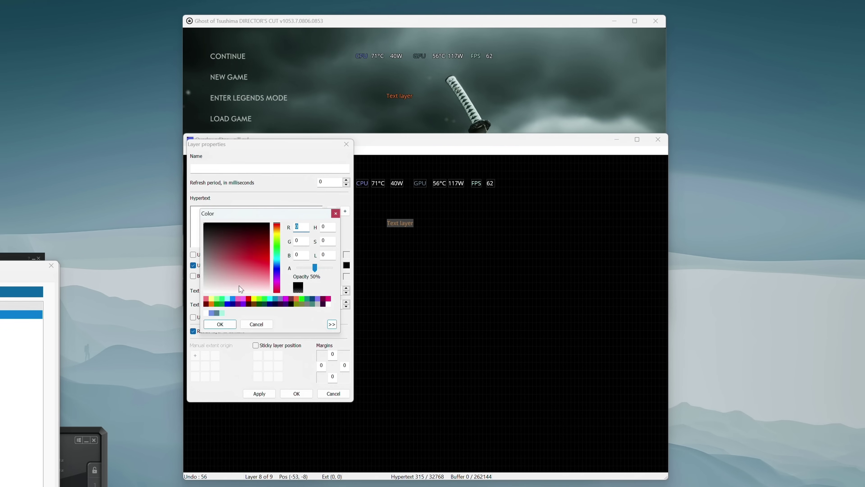
left_click(206, 313)
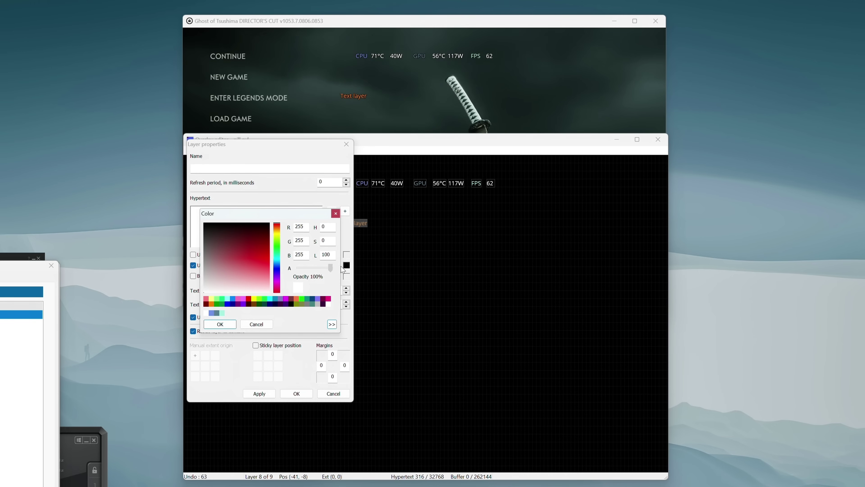
left_click(220, 324)
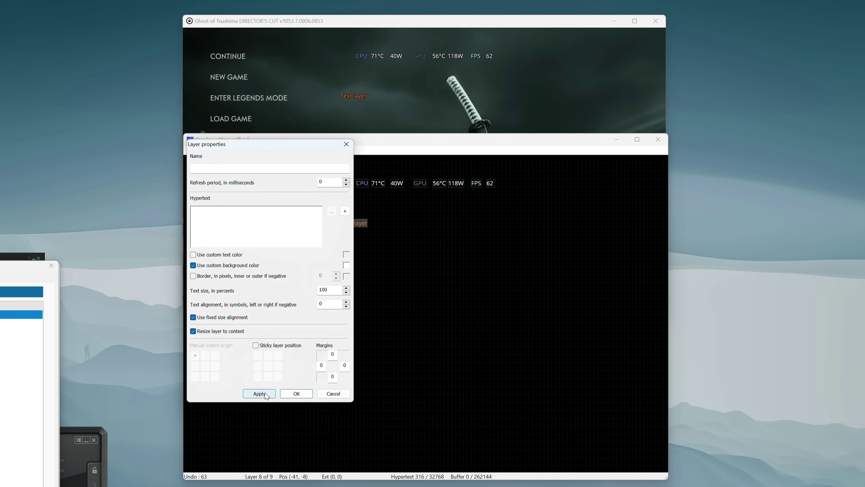
left_click(291, 395)
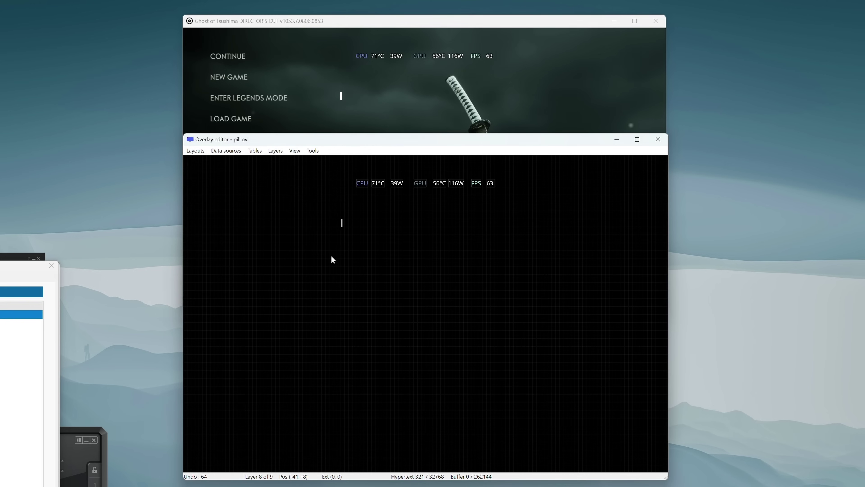
left_click(341, 223)
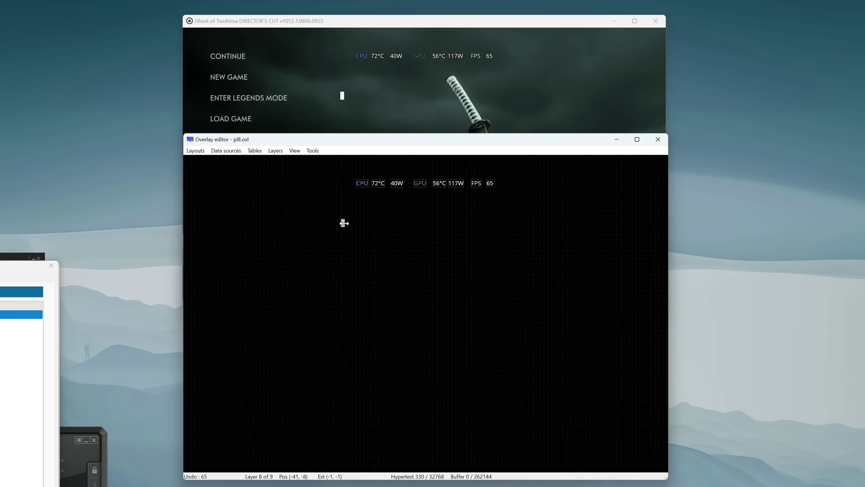
Widen the white layer across the CPU, GPU and FPS readouts and move it to the bottom.
left_click_drag(343, 223, 510, 176)
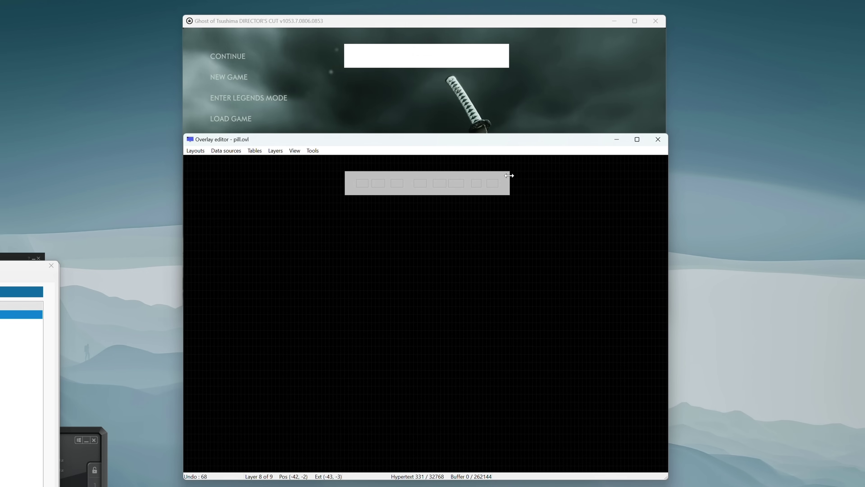
left_click(281, 152)
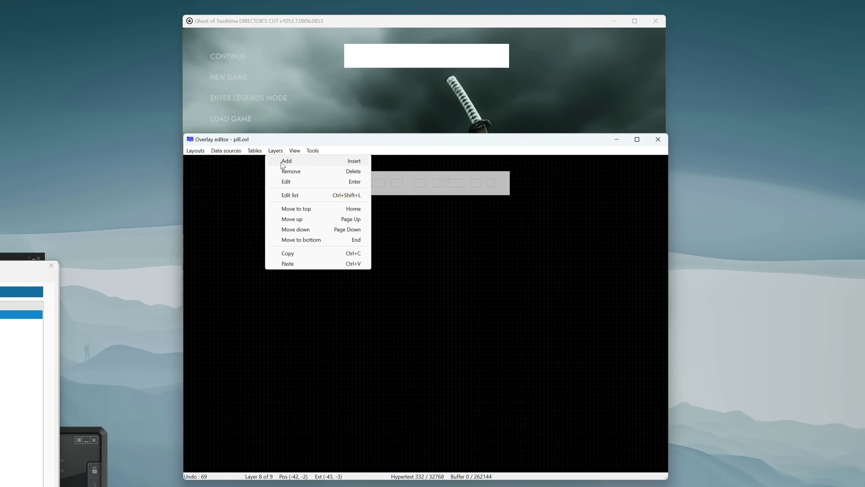
left_click(300, 240)
Move the CPU label layer left and up.
double_click(299, 242)
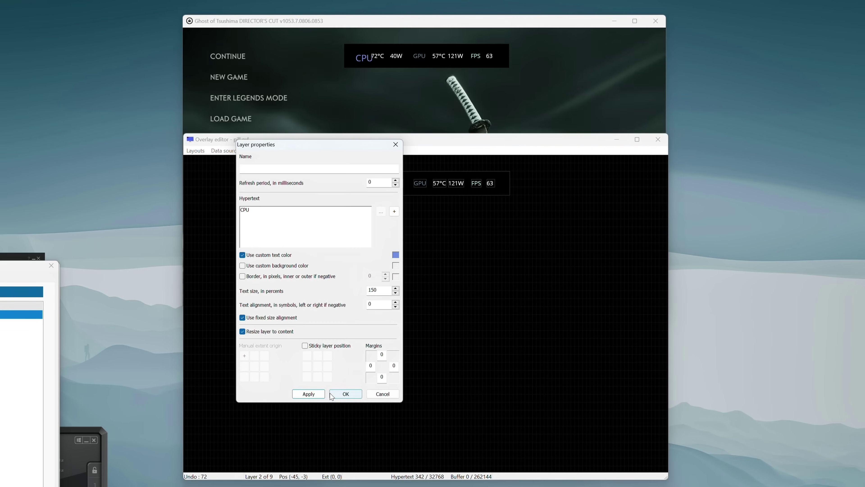
left_click(337, 394)
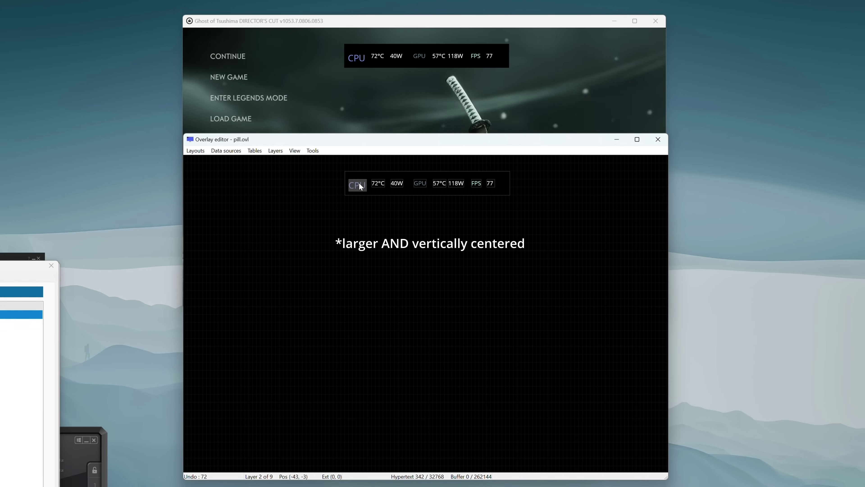
left_click_drag(361, 187, 332, 189)
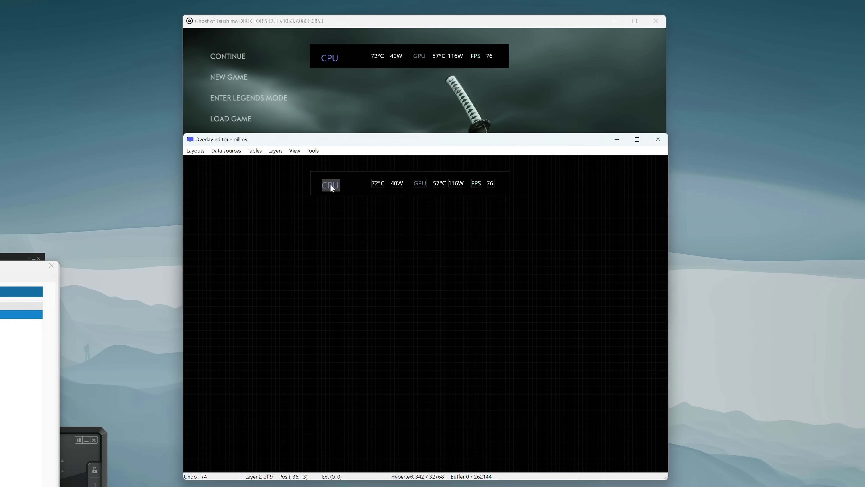
Give the CPU label text size 150, no resize to content, middle-left origin, and centre it vertically.
double_click(332, 184)
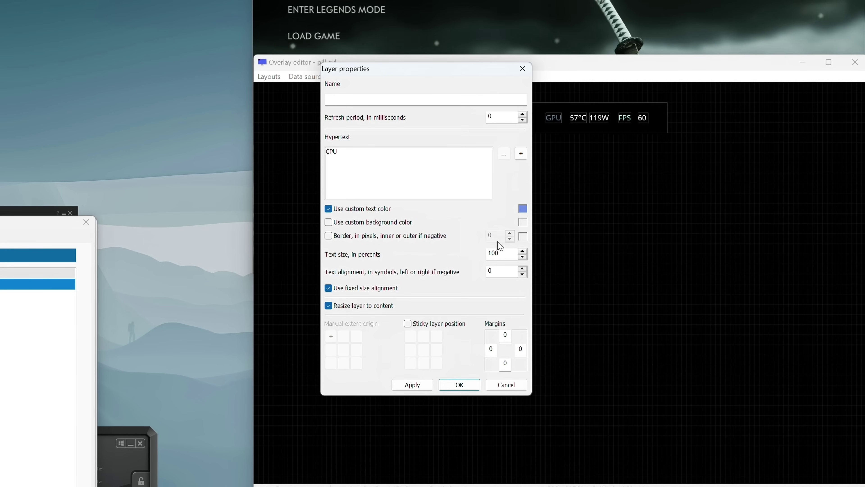
left_click(493, 253)
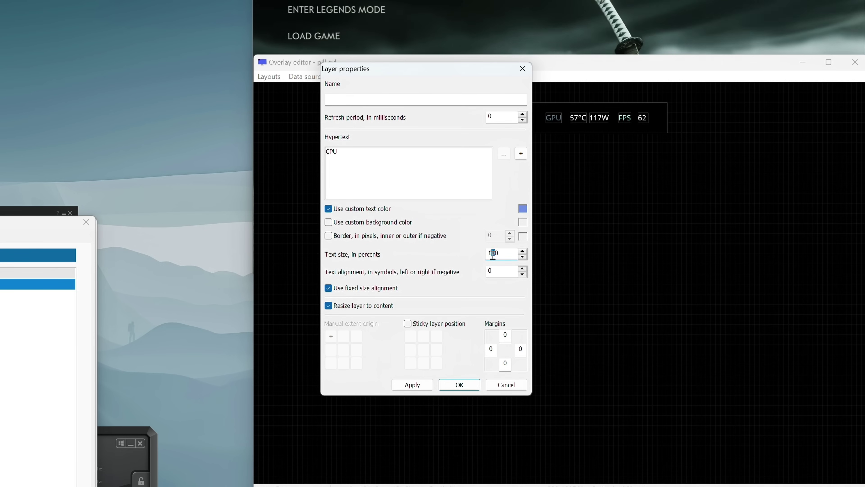
scroll(494, 253, "up", 5)
mouse_move(392, 69)
left_mouse_down()
mouse_move(329, 68)
mouse_move(382, 66)
left_mouse_up()
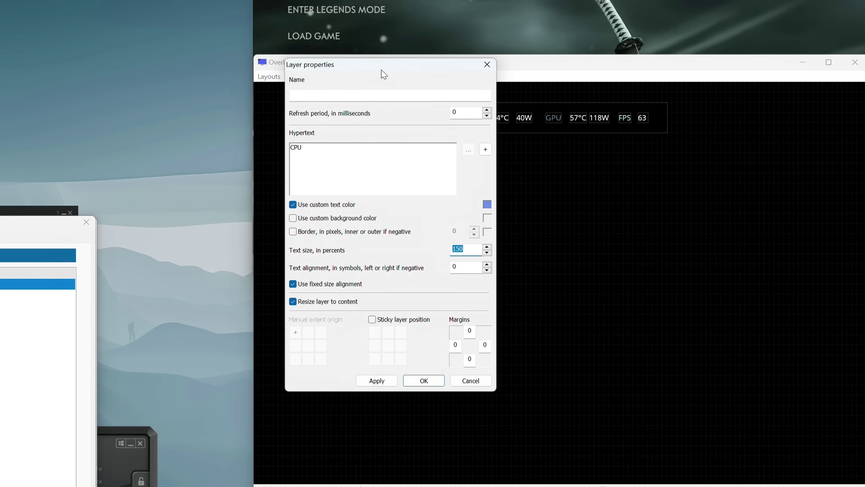
left_click(296, 302)
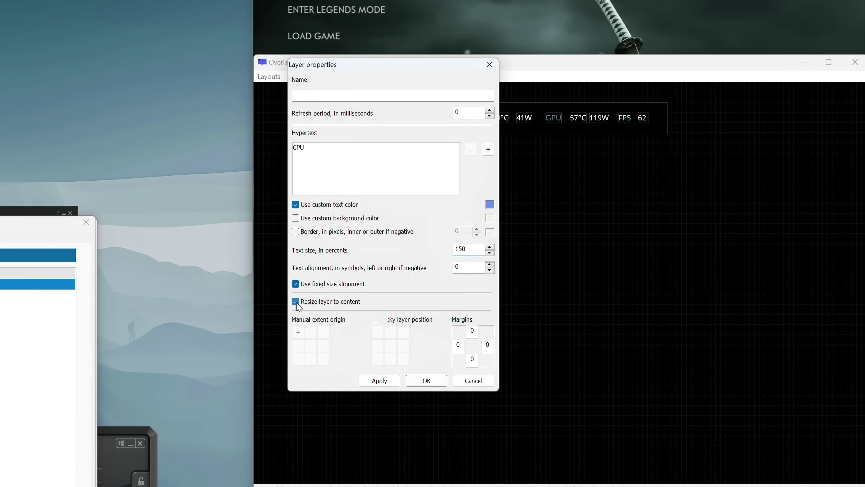
left_click(299, 346)
left_click(426, 380)
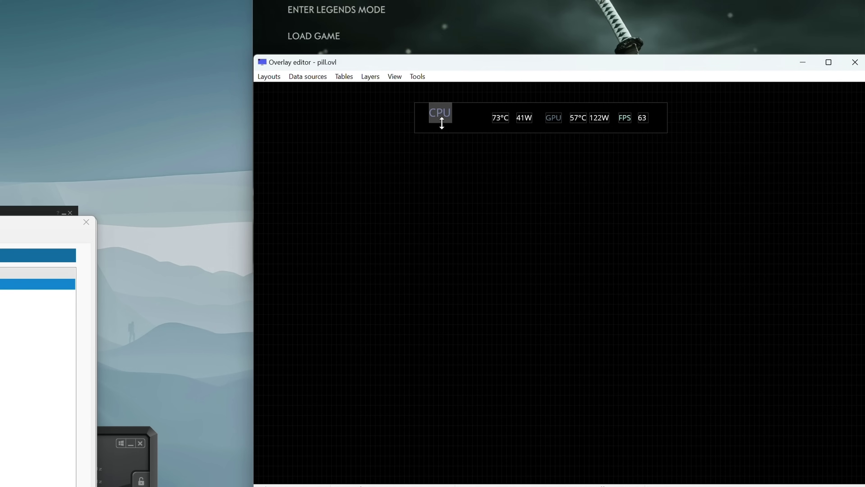
left_click_drag(441, 121, 438, 126)
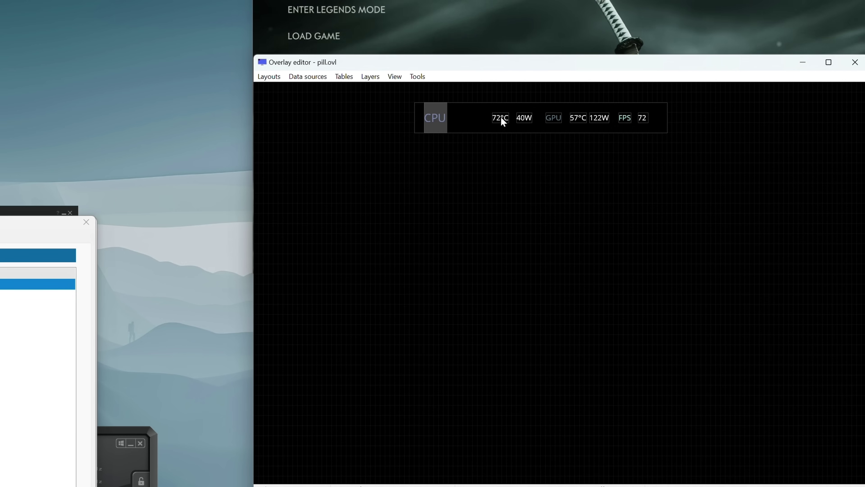
Move the CPU temperature readout left and check the finished strip over the game menu.
left_click_drag(500, 122, 473, 122)
double_click(473, 123)
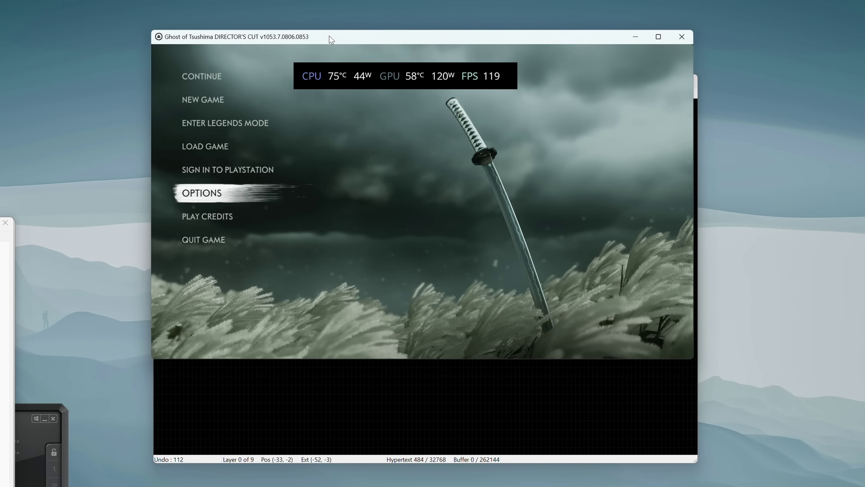
left_click(424, 404)
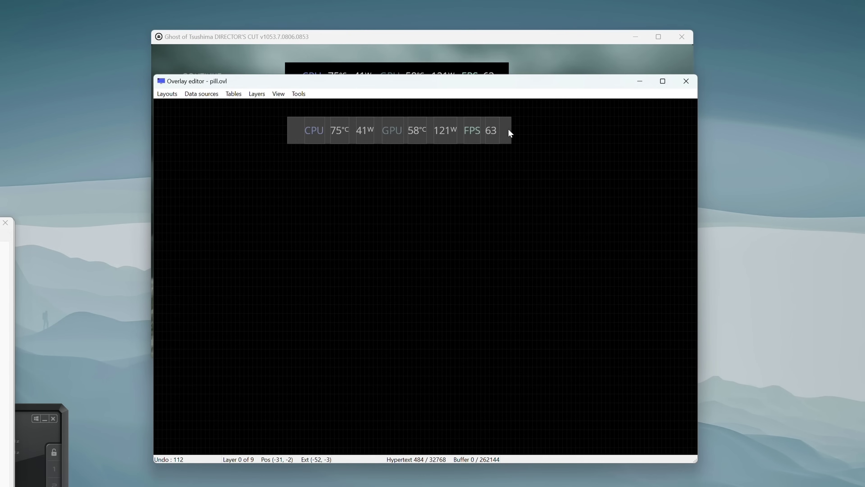
left_click(521, 34)
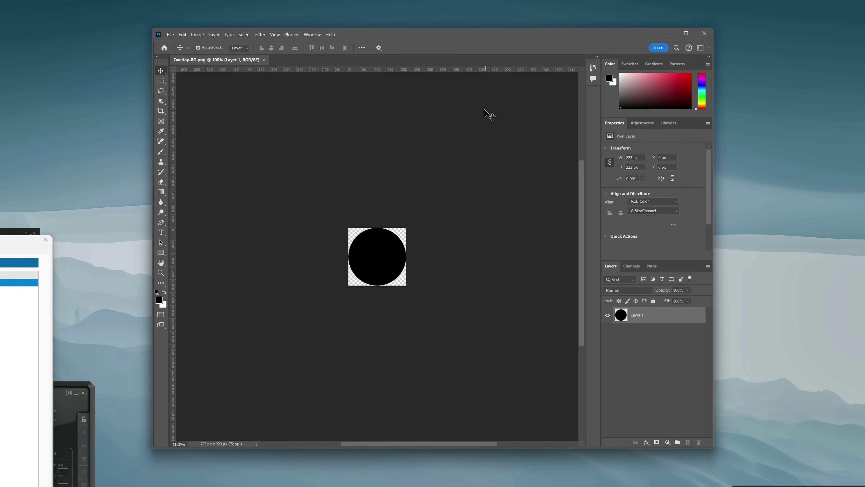
left_click(489, 116)
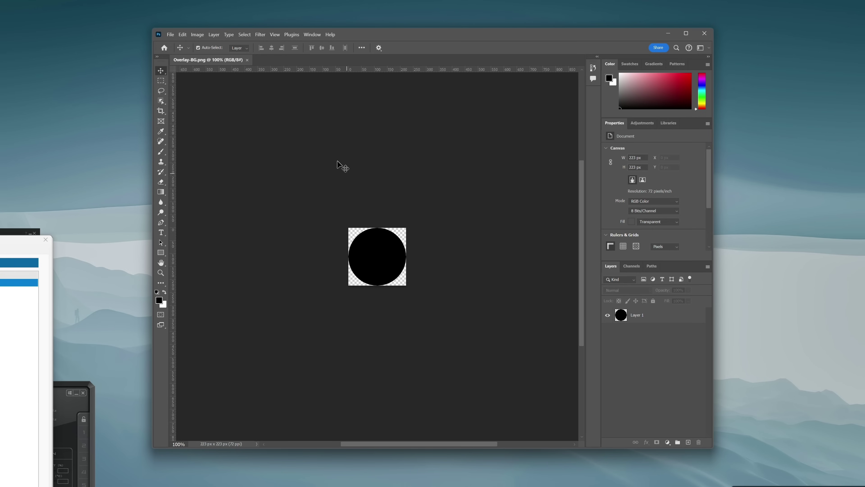
left_click(197, 35)
left_click(206, 87)
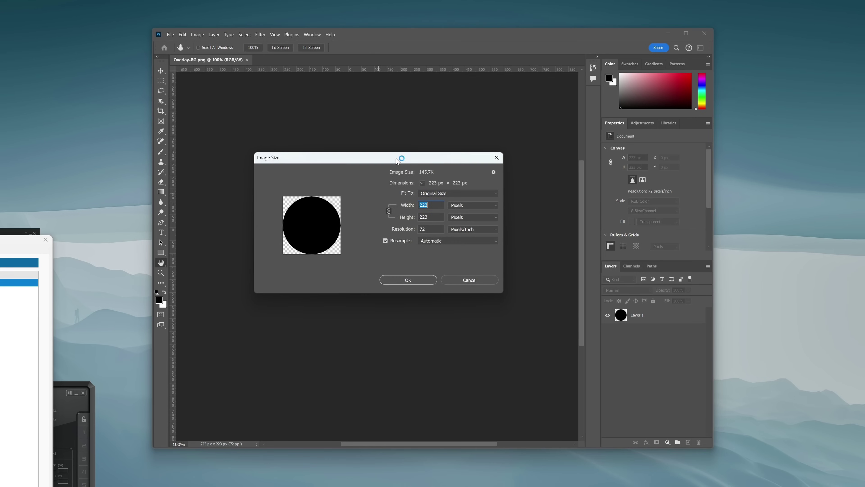
left_click(469, 280)
key("v")
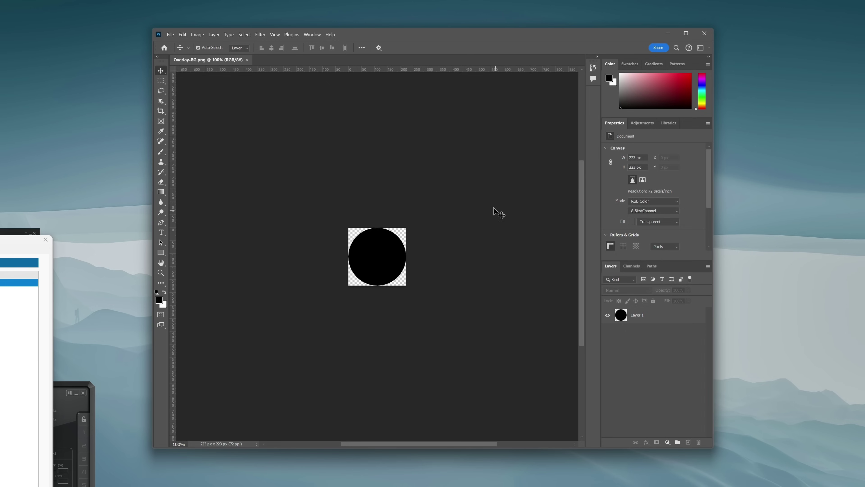
left_click(404, 261)
left_click(438, 217)
left_click(199, 35)
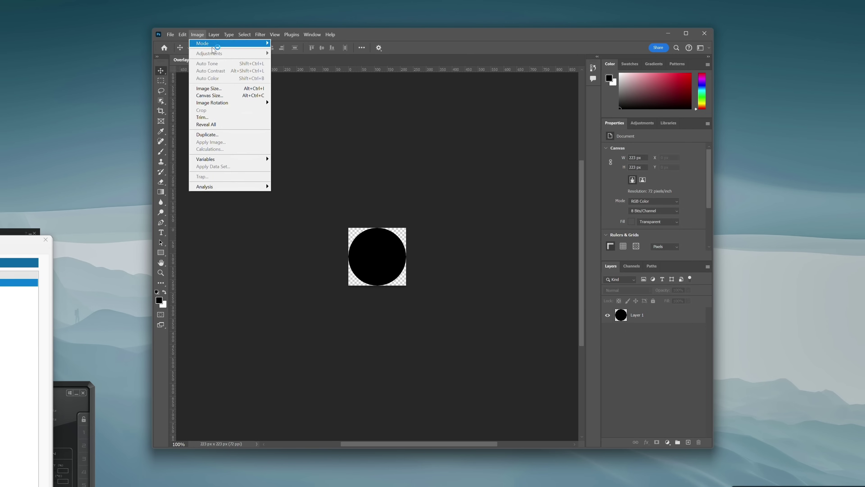
left_click(210, 88)
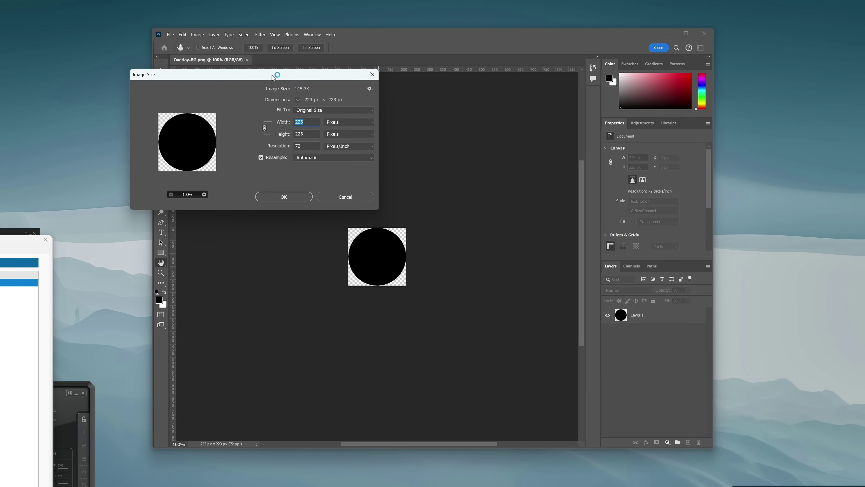
left_click_drag(272, 77, 398, 161)
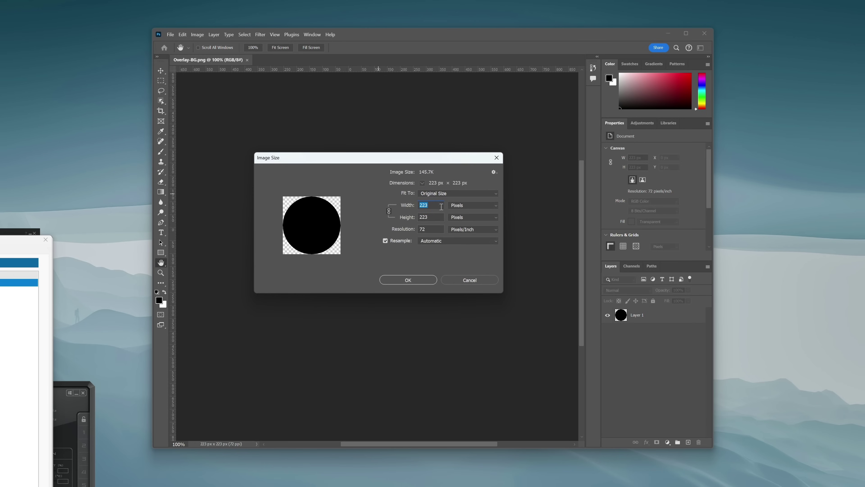
left_click(470, 280)
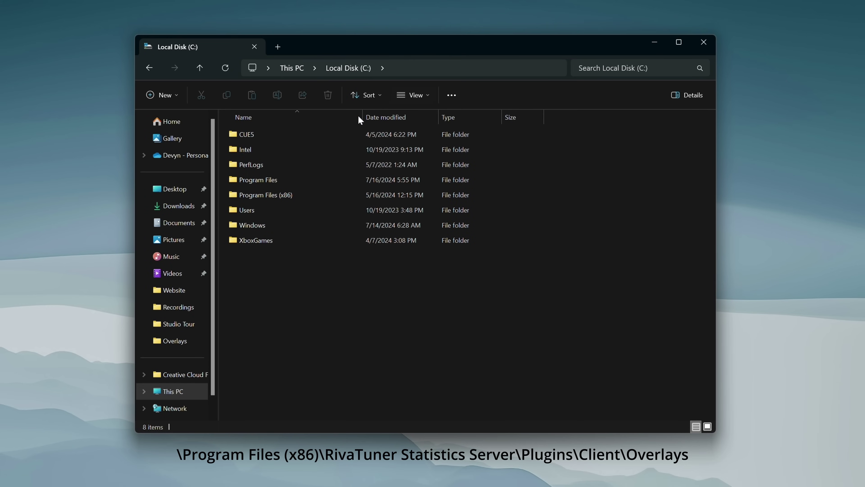
Copy Overlay-BG into Program Files (x86)\RivaTuner Statistics Server\Plugins\Client\Overlays with administrator permission.
left_click(285, 196)
double_click(285, 196)
scroll(272, 310, "down", 4)
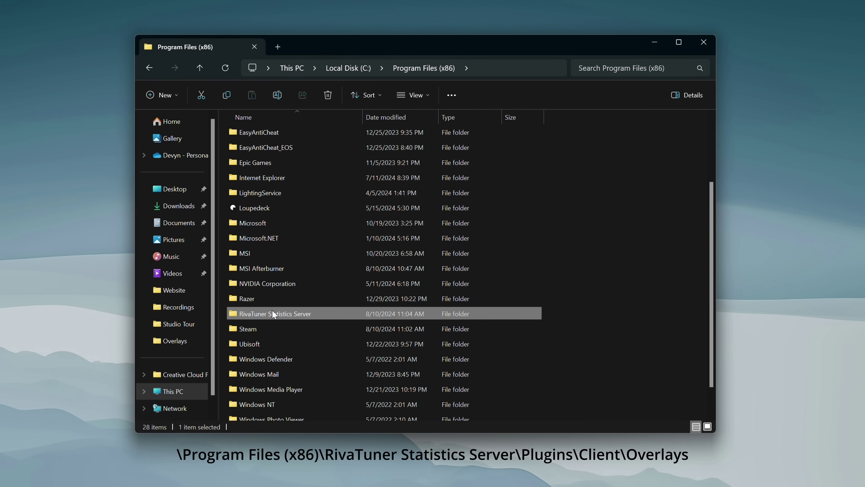
double_click(271, 309)
double_click(273, 210)
double_click(254, 135)
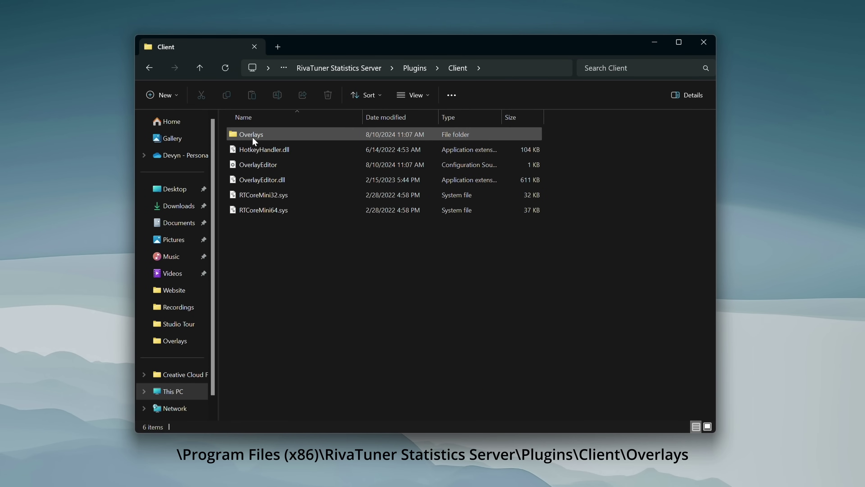
double_click(255, 136)
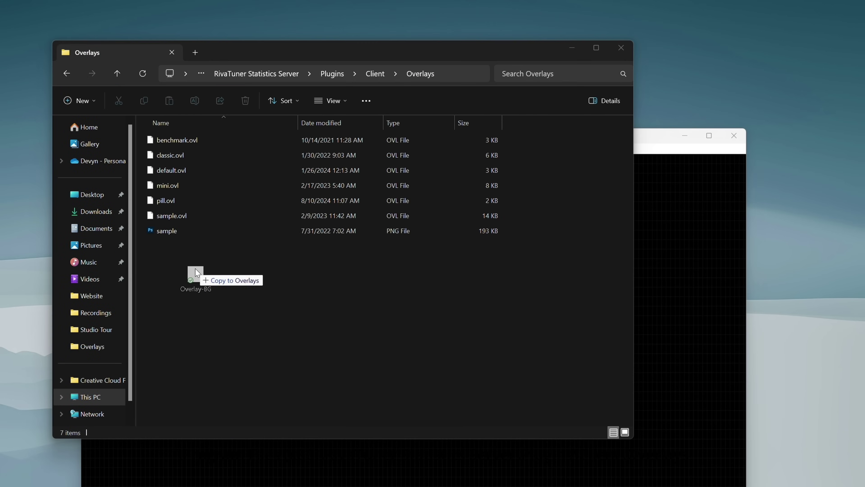
left_click_drag(195, 268, 196, 269)
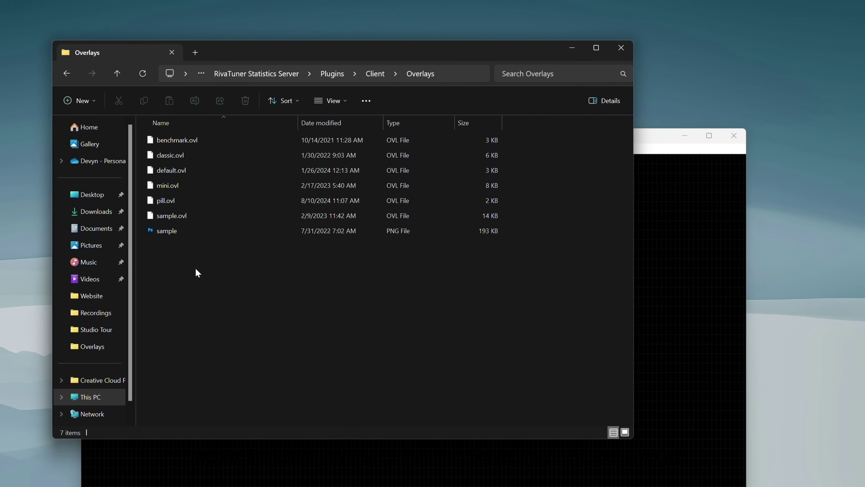
left_click(323, 307)
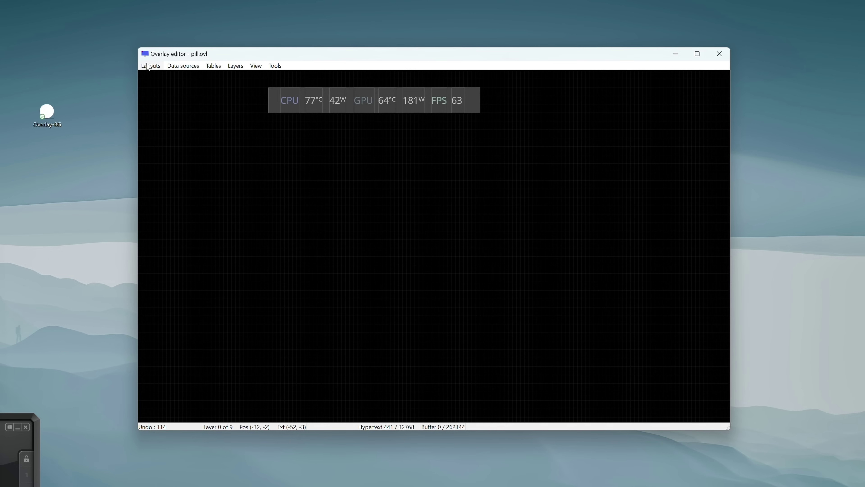
Set Overlay-BG.png as the embedded image in pill.ovl's layout properties and apply.
left_click(149, 66)
left_click(165, 89)
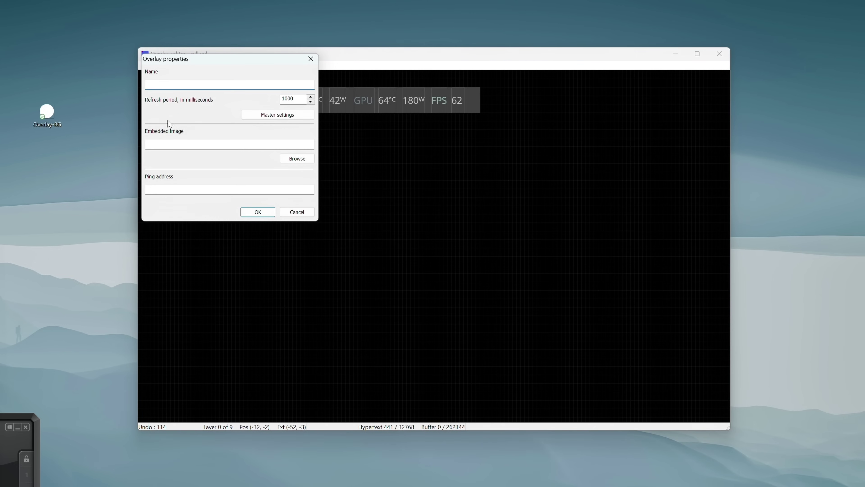
left_click(297, 159)
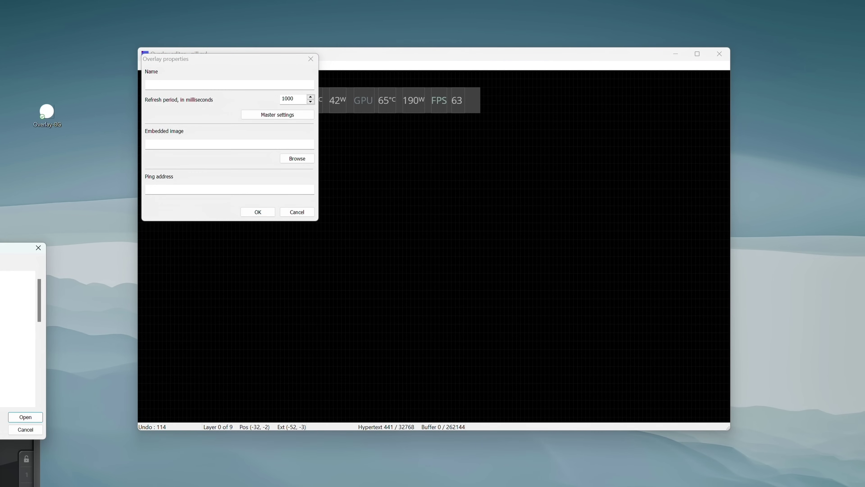
left_click_drag(338, 222, 451, 98)
left_click(373, 167)
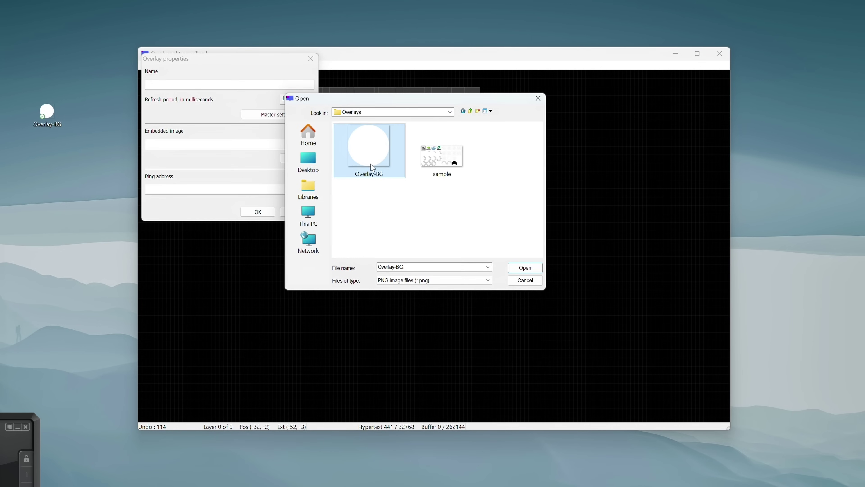
left_click(529, 268)
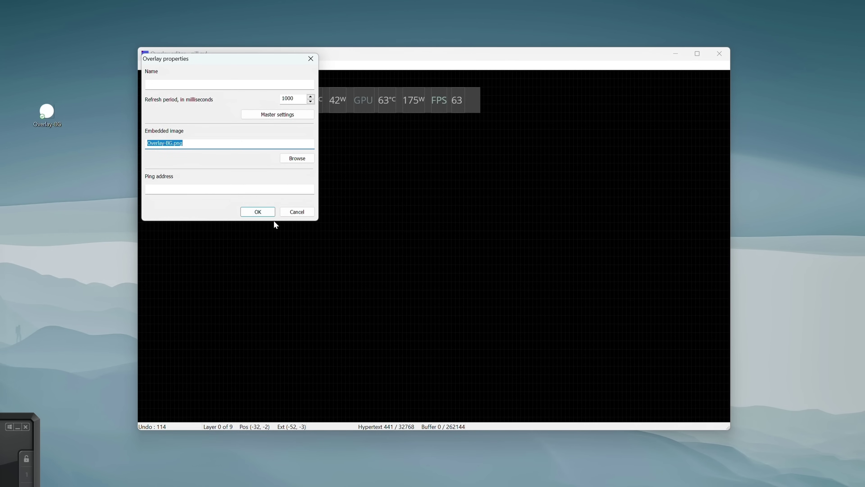
left_click(258, 212)
left_click(238, 66)
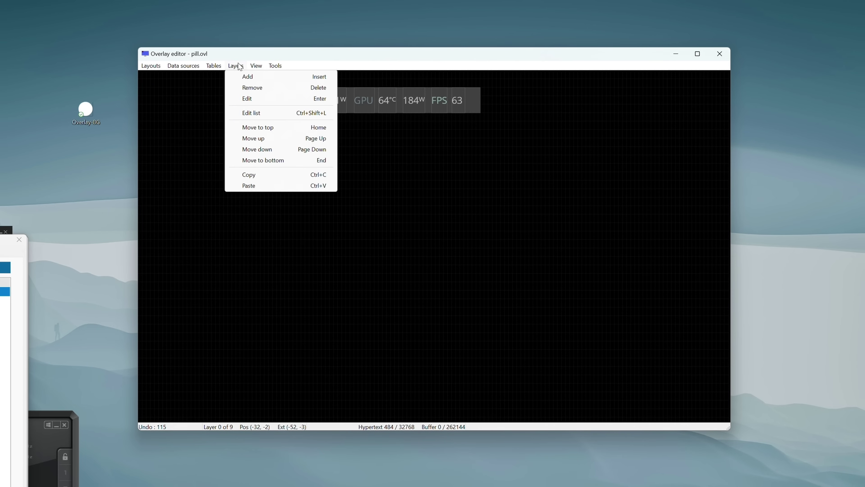
Add a text layer with an embedded image in its hypertext and enter sprite size 223 × 223.
left_click(248, 77)
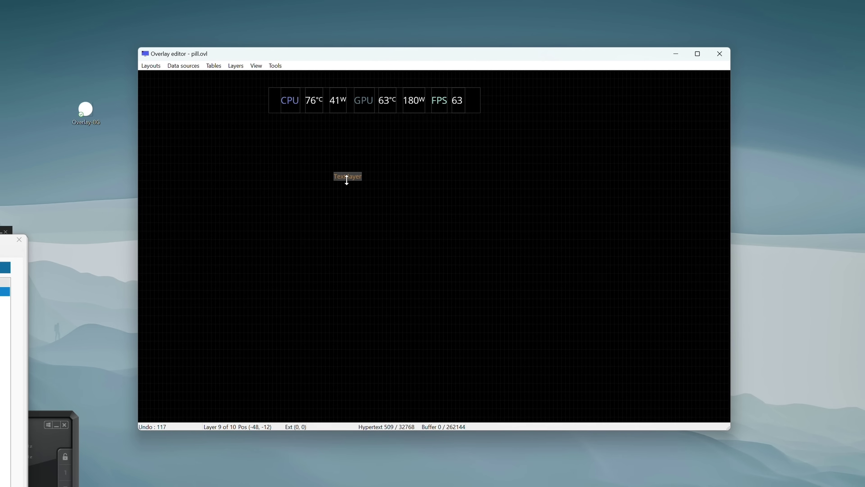
double_click(350, 181)
left_click_drag(219, 64, 235, 82)
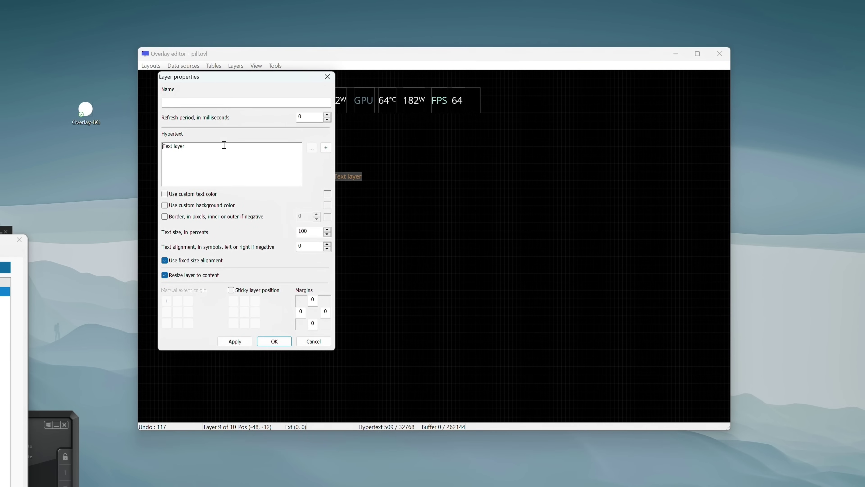
left_click(326, 148)
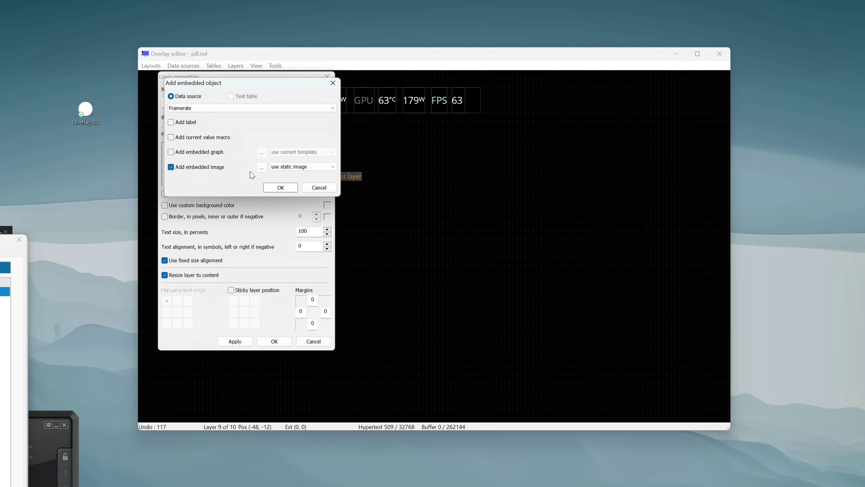
left_click(265, 168)
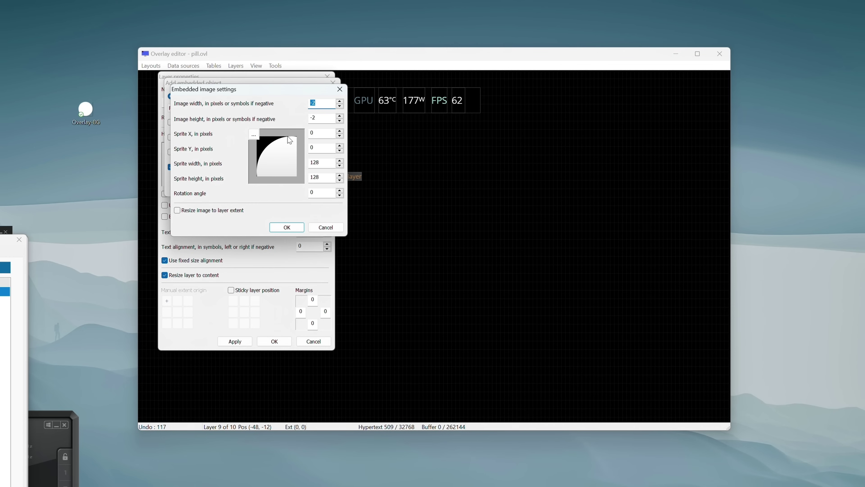
left_click(255, 134)
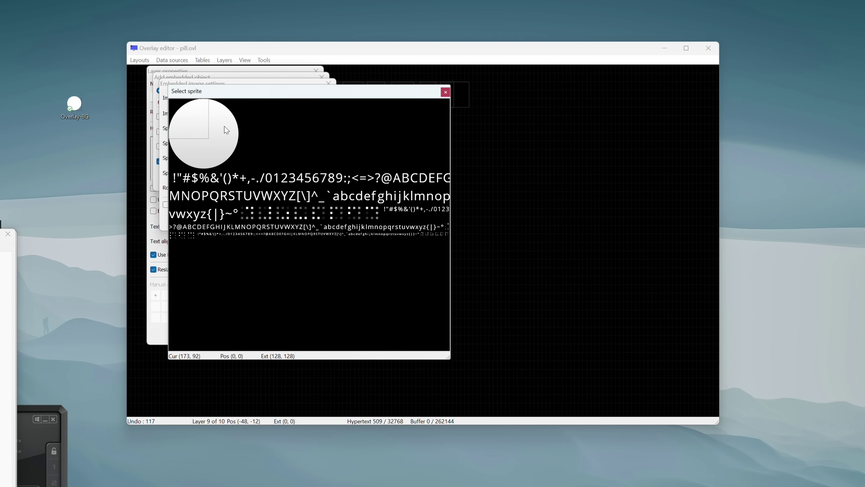
left_click(445, 92)
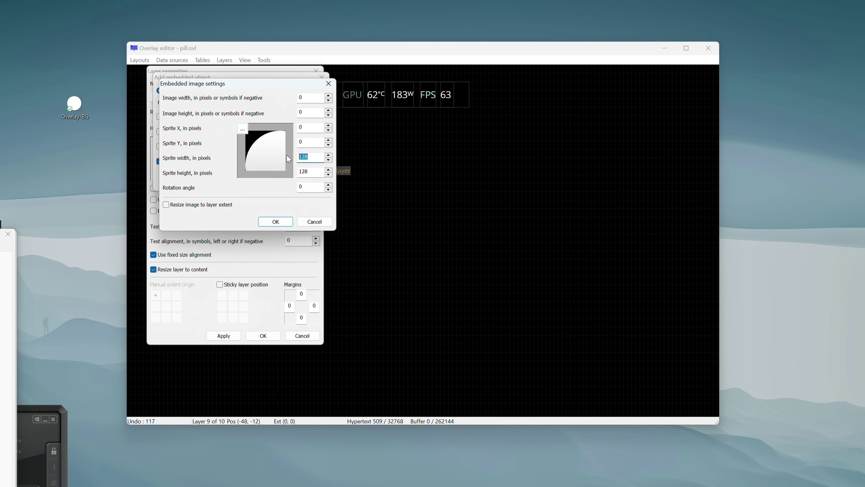
type("223223")
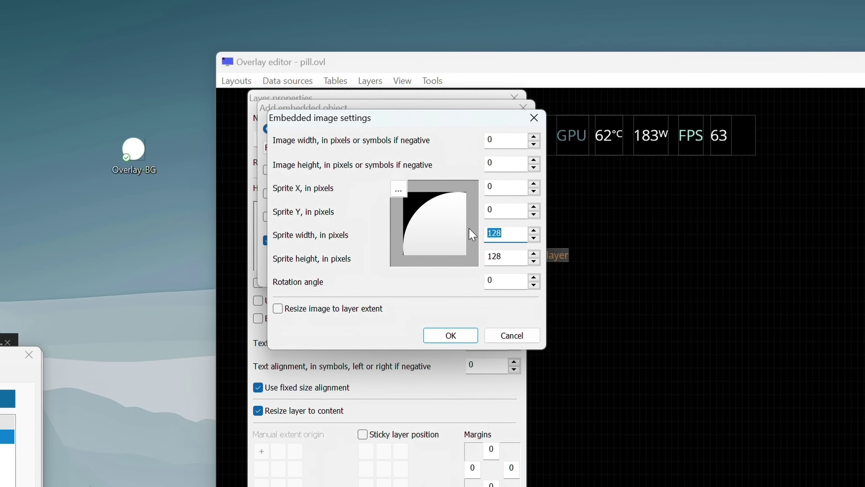
type("223223")
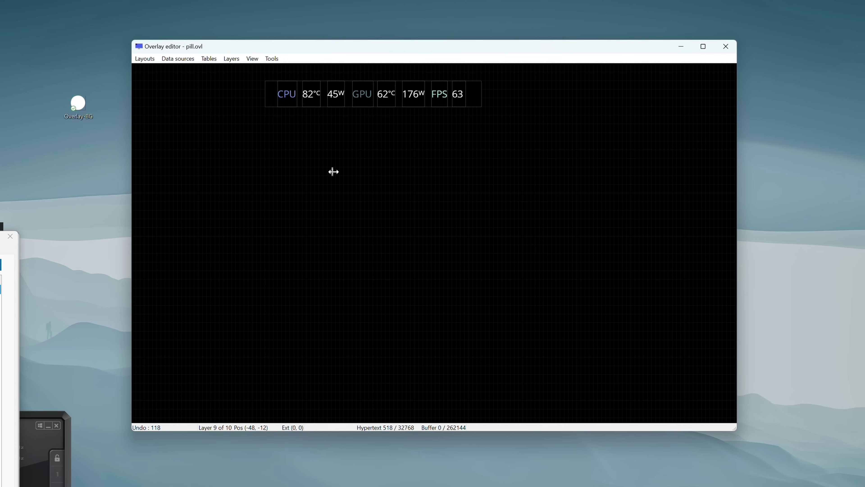
Stretch the background sprite into an oval and confirm the embedded image on the layer.
left_click_drag(358, 177, 310, 157)
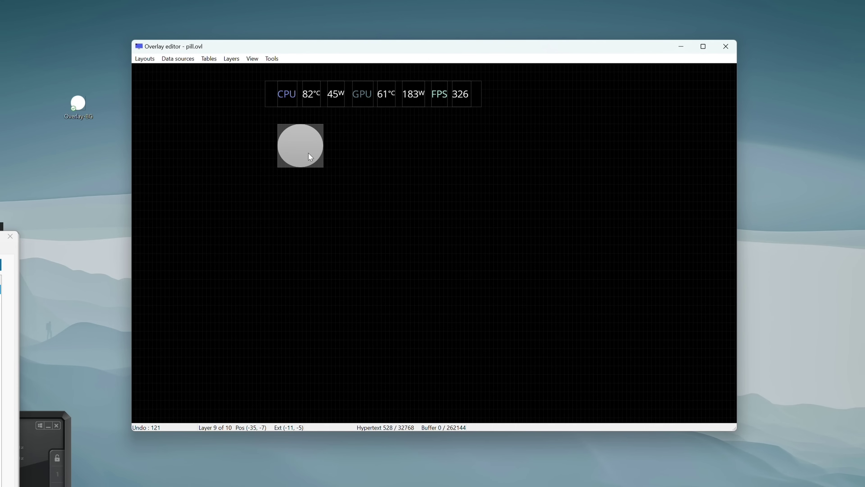
left_click_drag(364, 51, 389, 69)
key("alt+Tab")
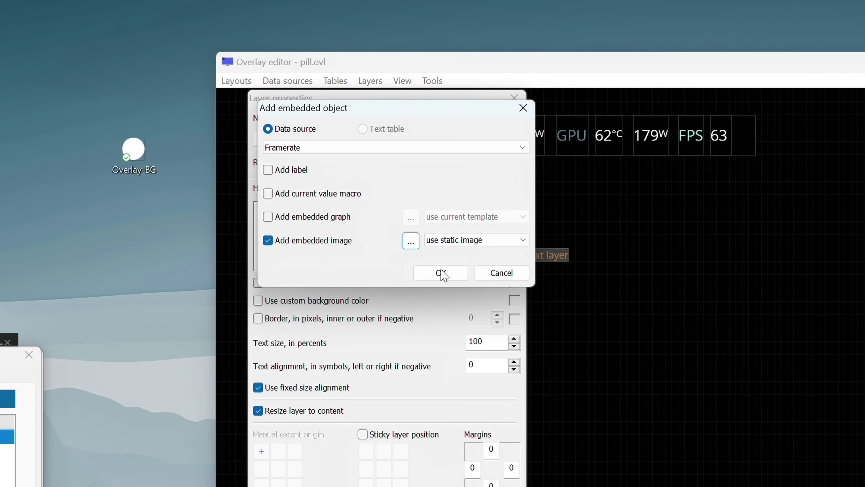
left_click(443, 273)
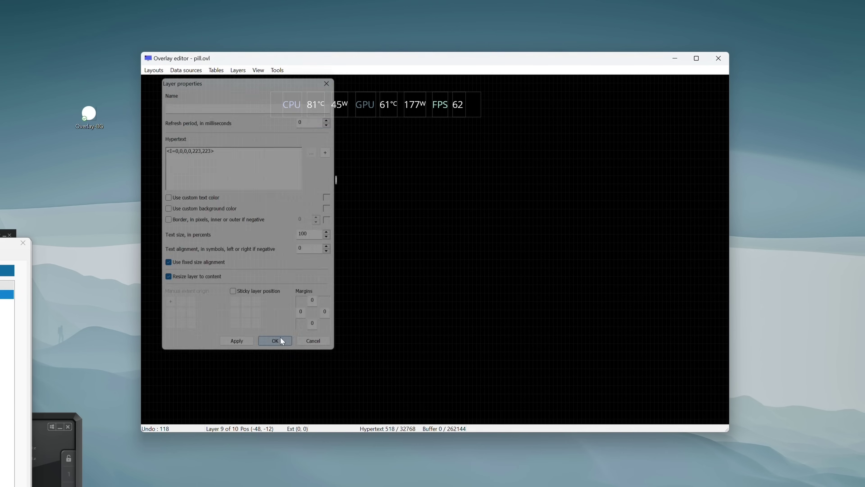
left_click(280, 337)
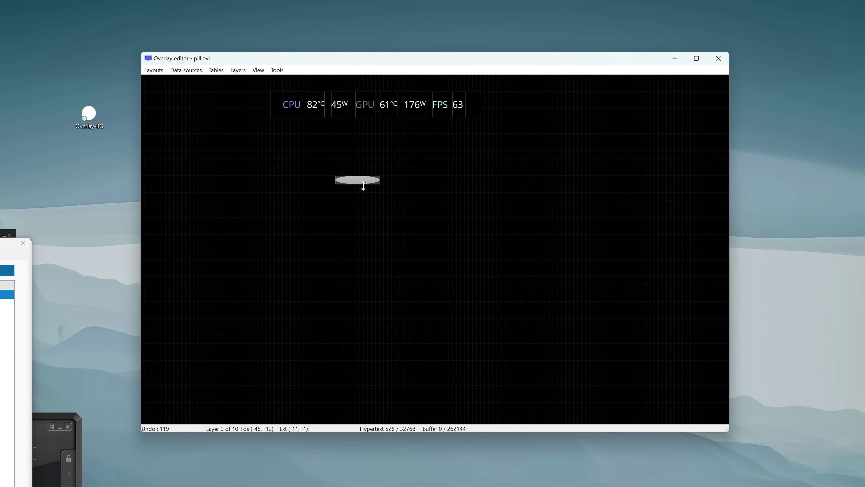
Reshape the ellipse into a circle, send it behind the readouts, and nudge the overlay right.
left_click_drag(364, 185, 359, 223)
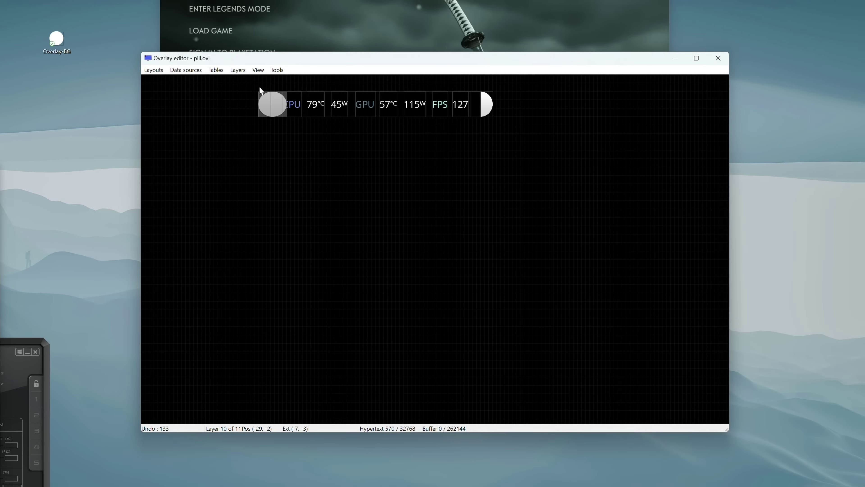
left_click(234, 71)
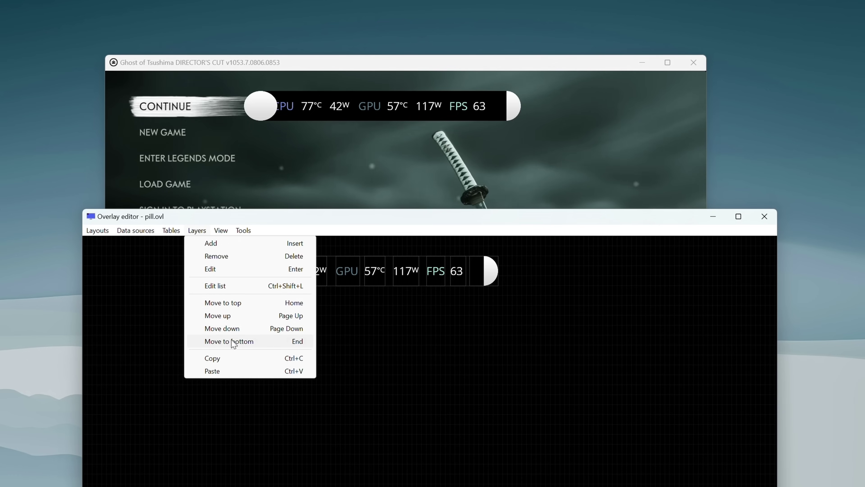
left_click(270, 167)
left_click(446, 96)
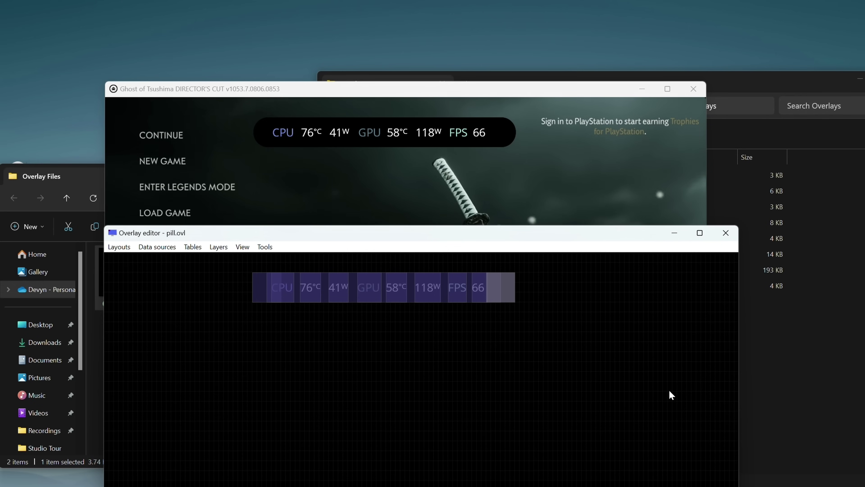
key("Right")
key("Right")
key("Right")
key("Right")
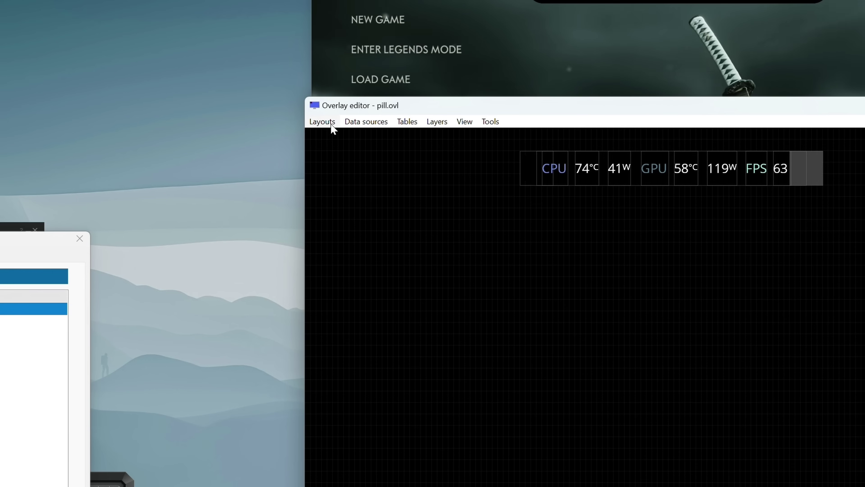
Export the layout as 'MSI Pill Overlay' and import MSI Pill Overlay.ovx back.
left_click(331, 123)
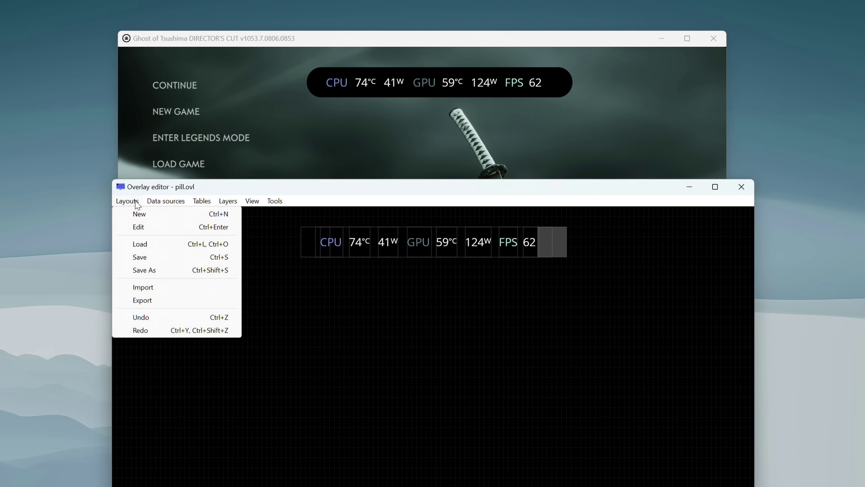
left_click(142, 300)
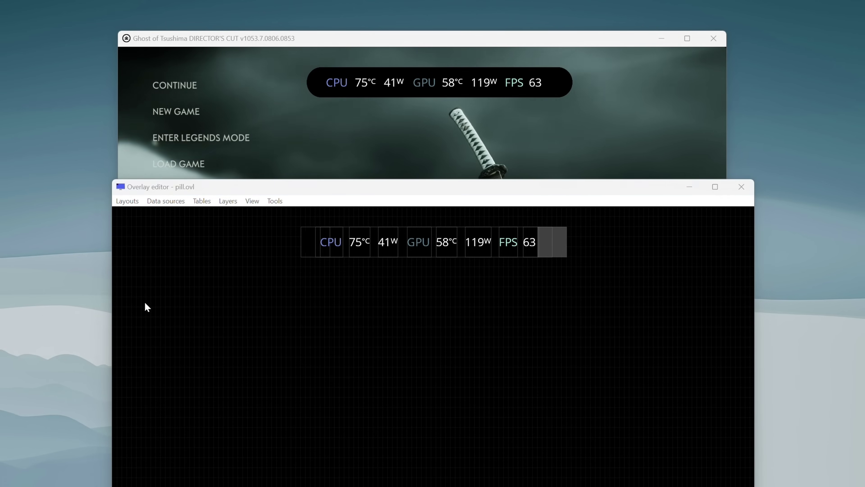
type("MSI Pill Overlay")
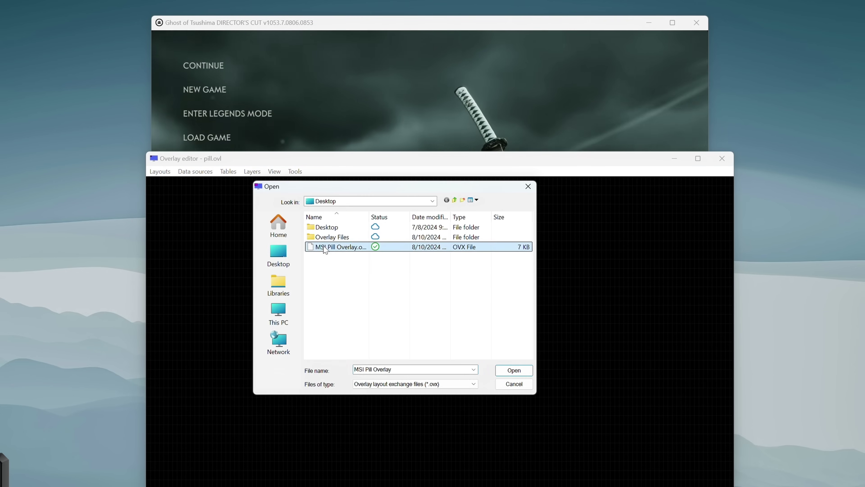
left_click(514, 370)
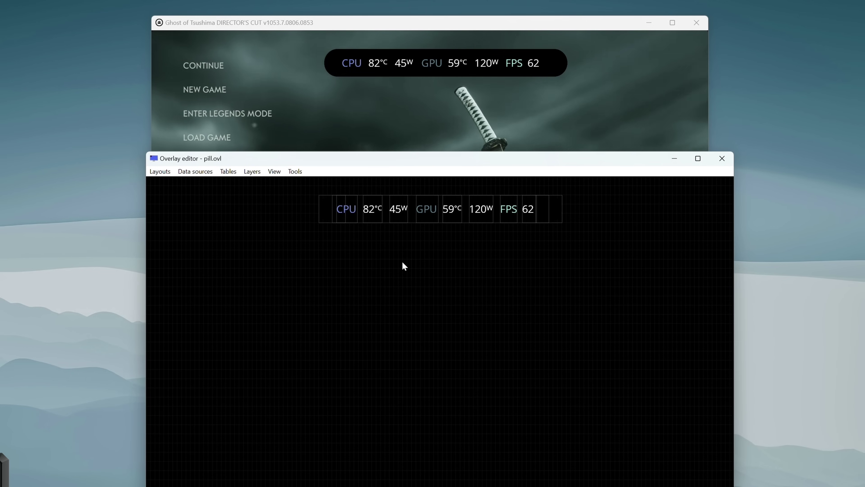